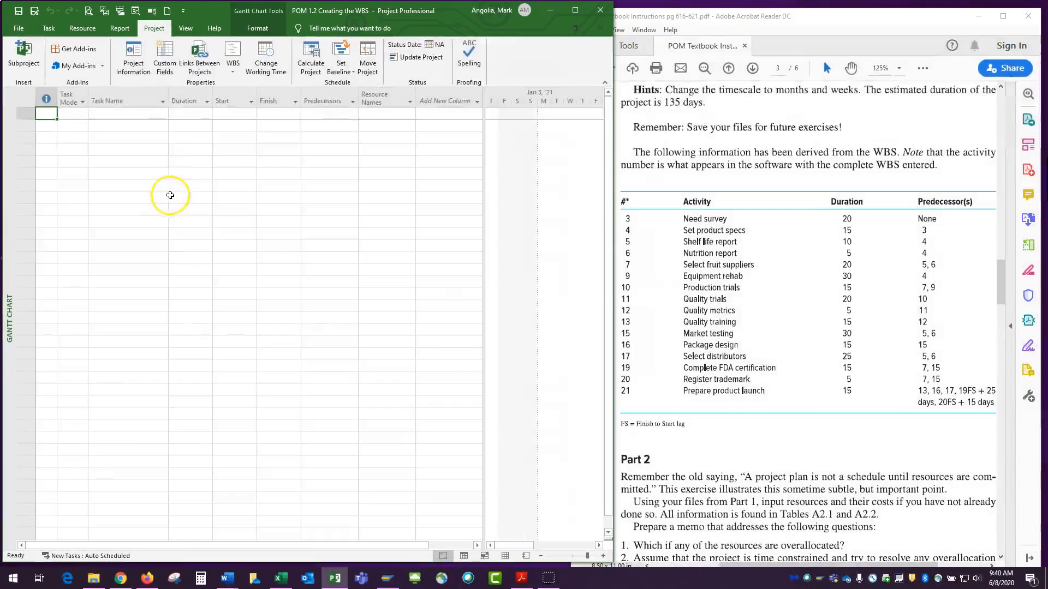
Step: Check the start date in the project information
{"action": "left_click", "coordinate": [139, 73]}
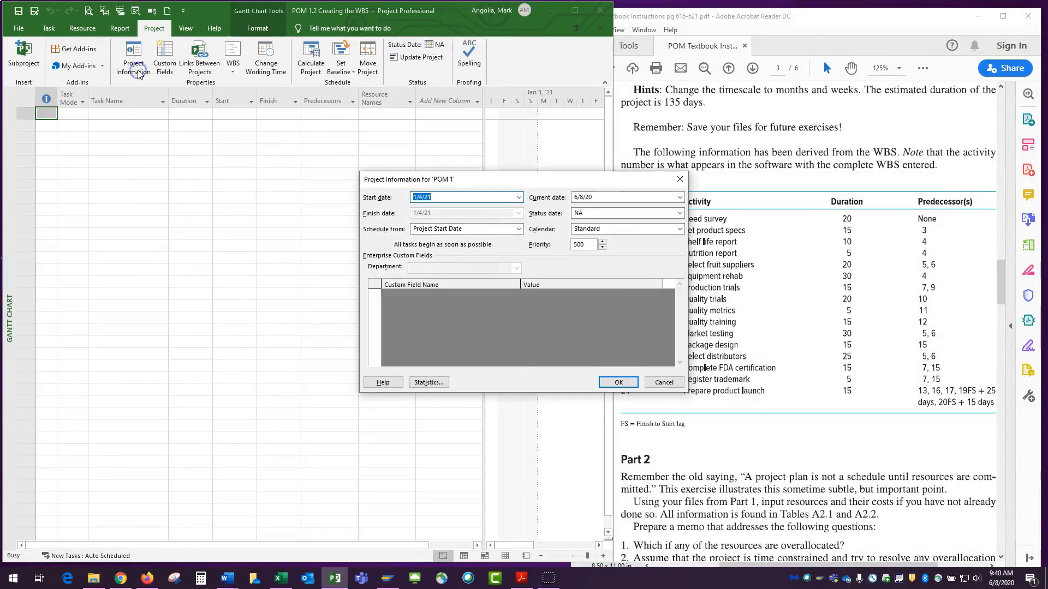
{"action": "left_click", "coordinate": [439, 197]}
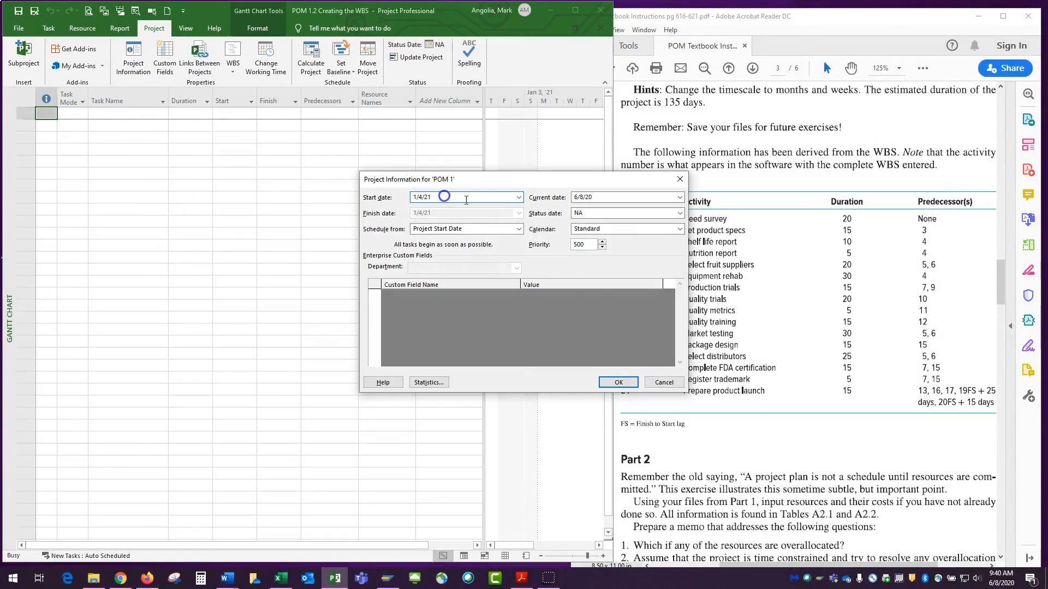
{"action": "left_click", "coordinate": [662, 382]}
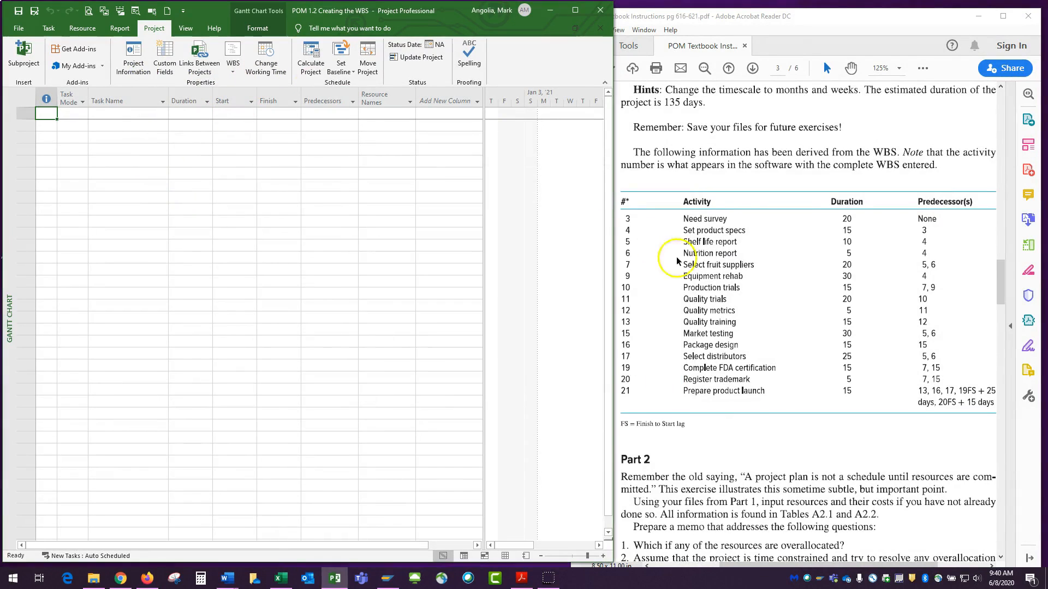
Step: Find the work breakdown structure in the textbook PDF and enter "POM+ your name" as the first task
{"action": "scroll", "coordinate": [788, 286], "scroll_direction": "up", "scroll_amount": 3}
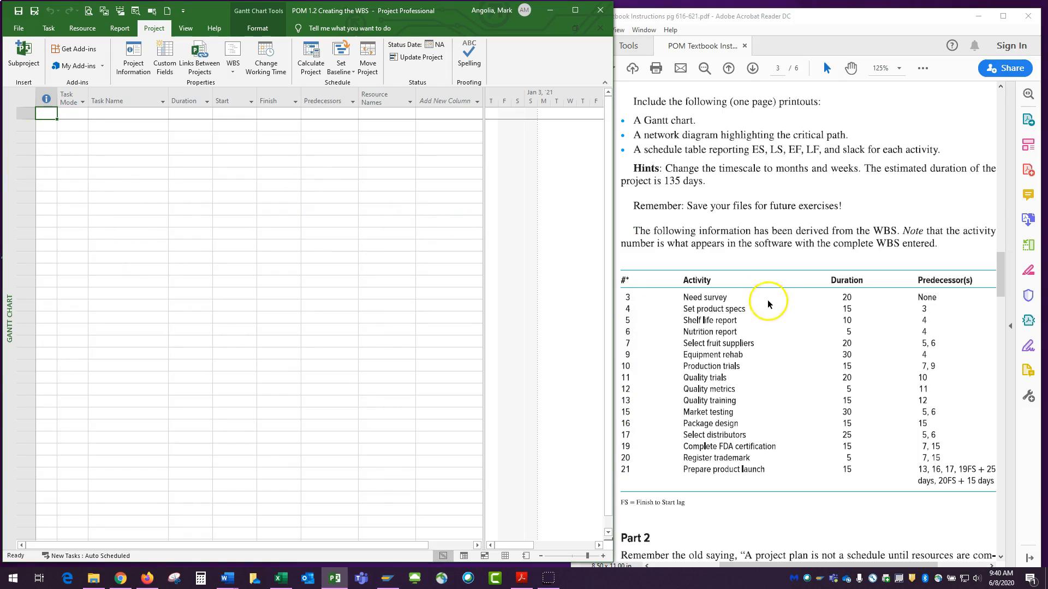
{"action": "scroll", "coordinate": [765, 310], "scroll_direction": "up", "scroll_amount": 10}
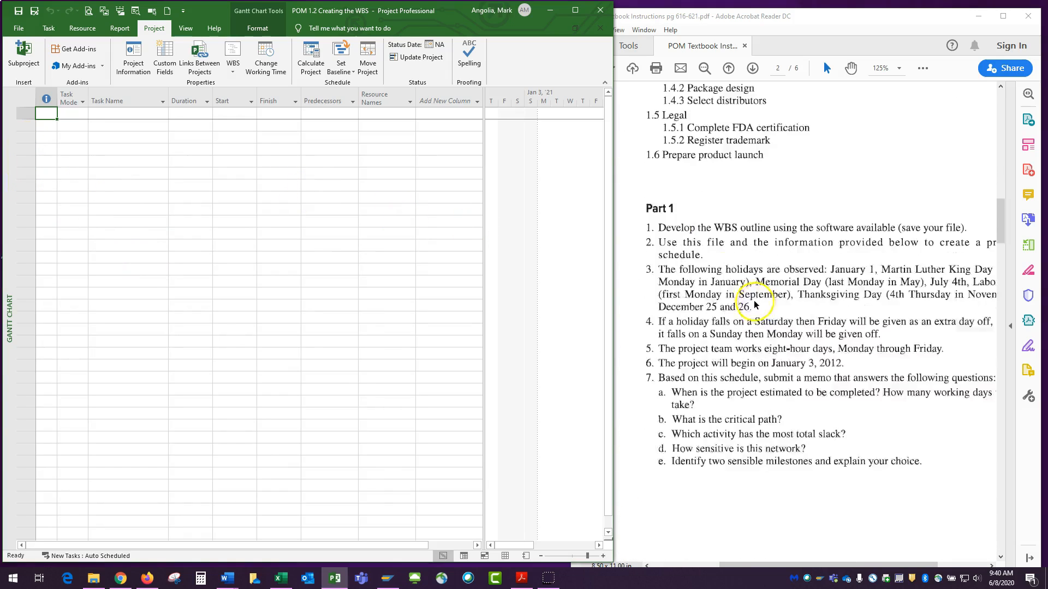
{"action": "scroll", "coordinate": [753, 299], "scroll_direction": "up", "scroll_amount": 3}
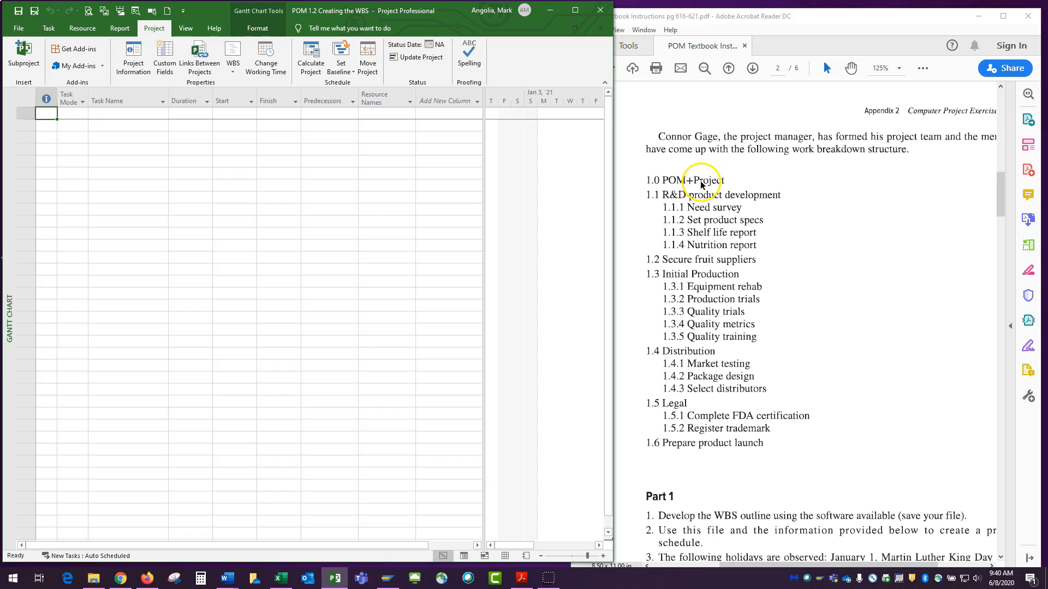
{"action": "left_click", "coordinate": [101, 114]}
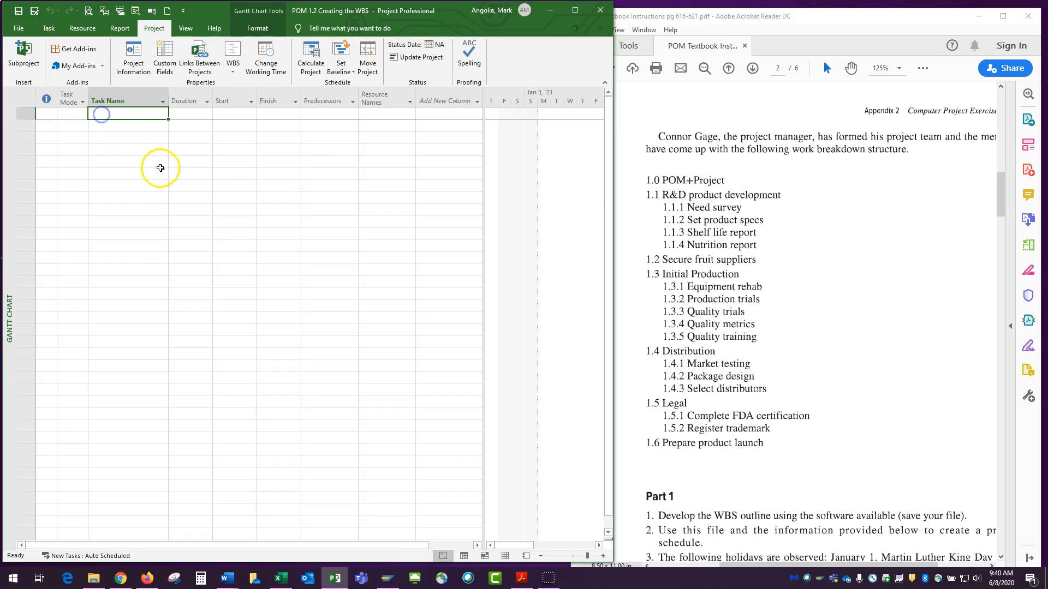
{"action": "type", "text": "POM+ your name"}
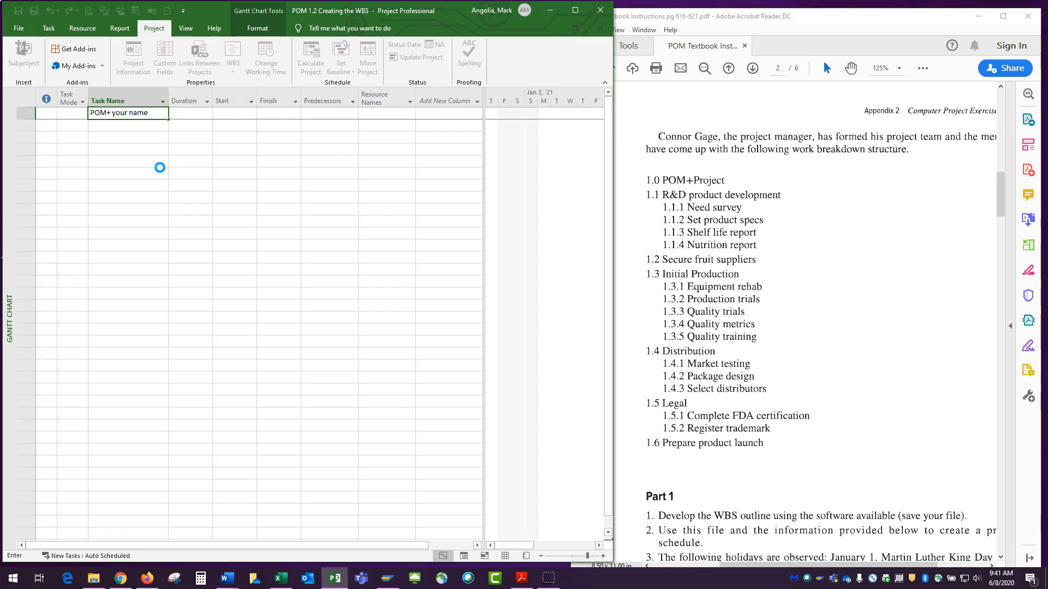
{"action": "key", "text": "Return"}
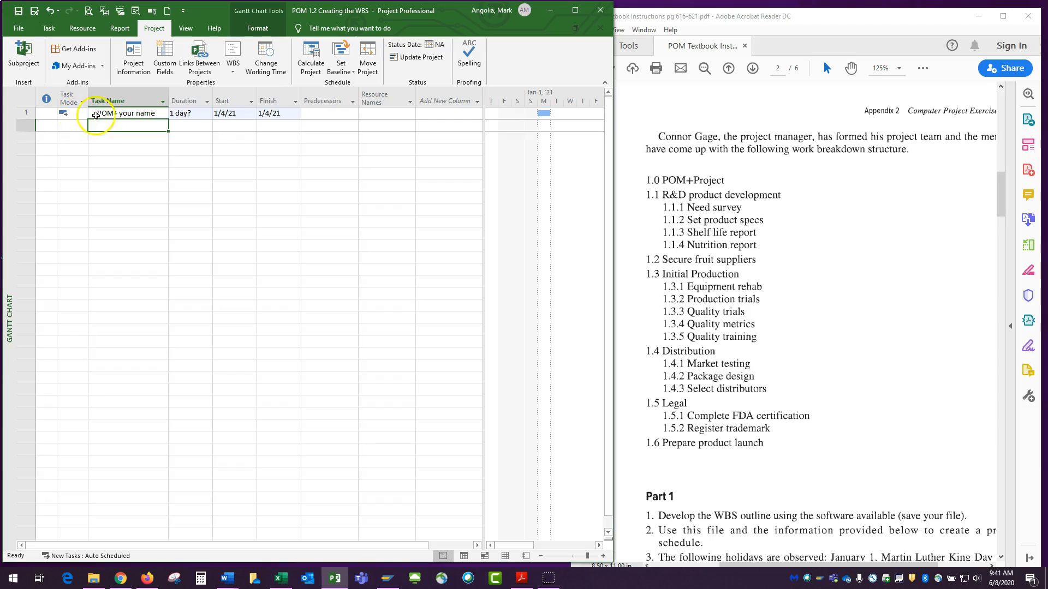
Step: Review the first task's scheduling mode and compare its start date with the start date in the project information
{"action": "left_click", "coordinate": [104, 164]}
{"action": "left_click", "coordinate": [75, 114]}
{"action": "left_click", "coordinate": [80, 160]}
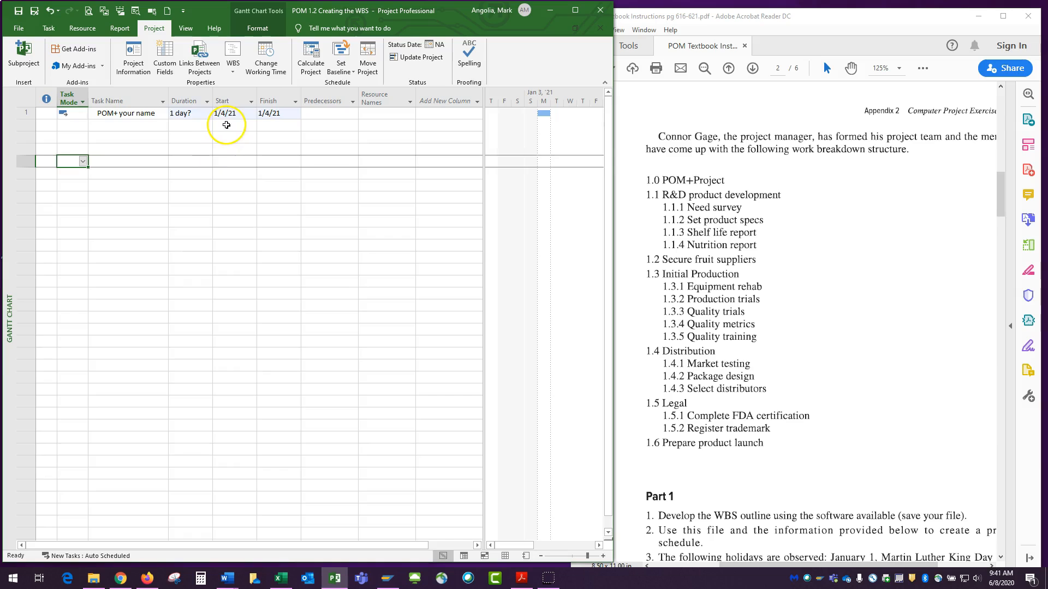
{"action": "left_click", "coordinate": [141, 52]}
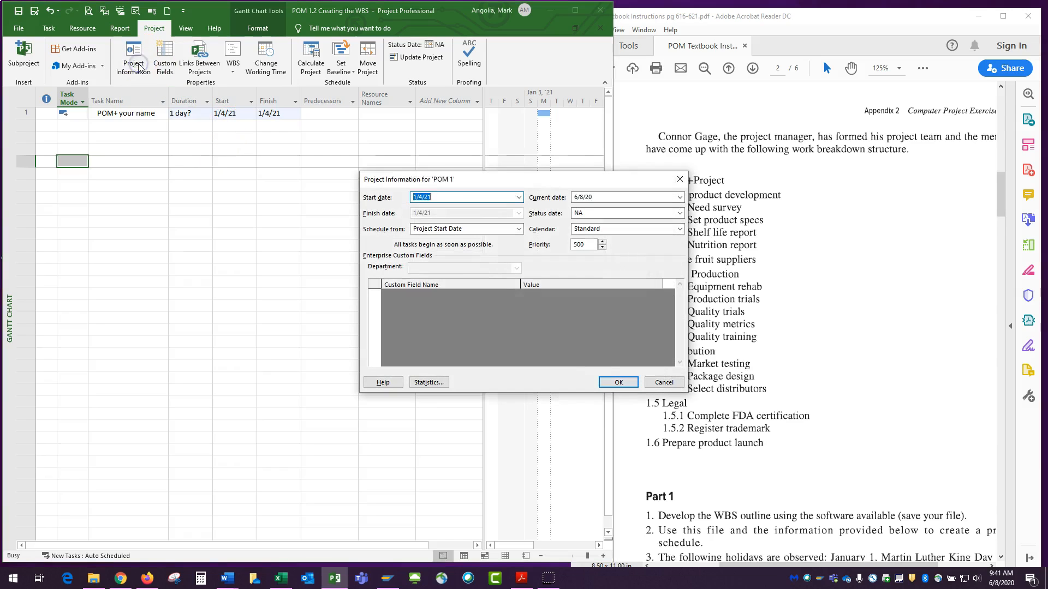
{"action": "left_click", "coordinate": [441, 195]}
{"action": "left_click", "coordinate": [623, 383]}
Step: Enter "R&D Product Development" as the second task, directly below the project task
{"action": "left_click", "coordinate": [124, 125]}
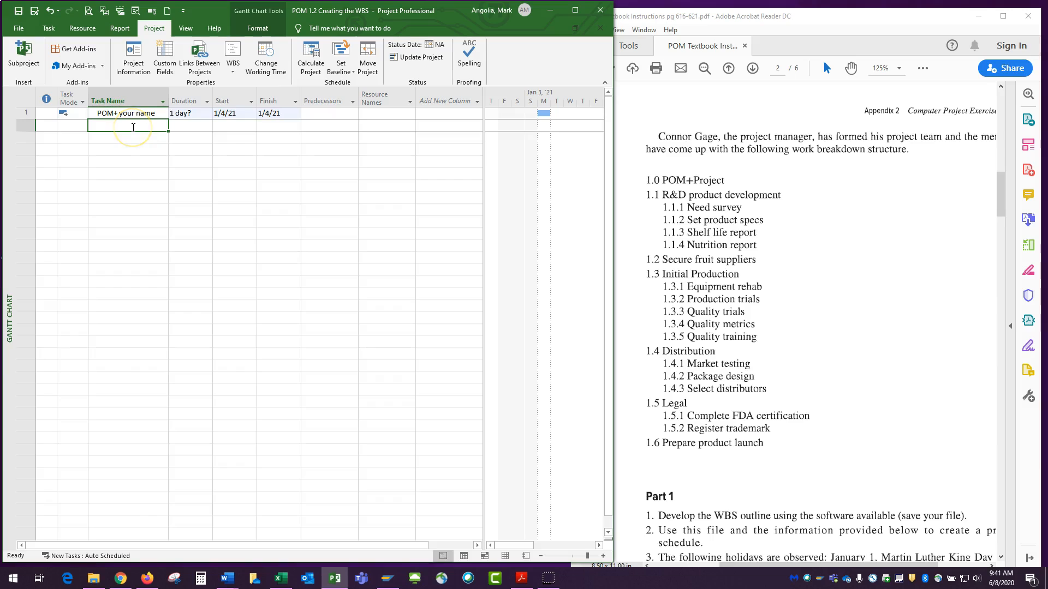
{"action": "type", "text": "R&D Product Develop"}
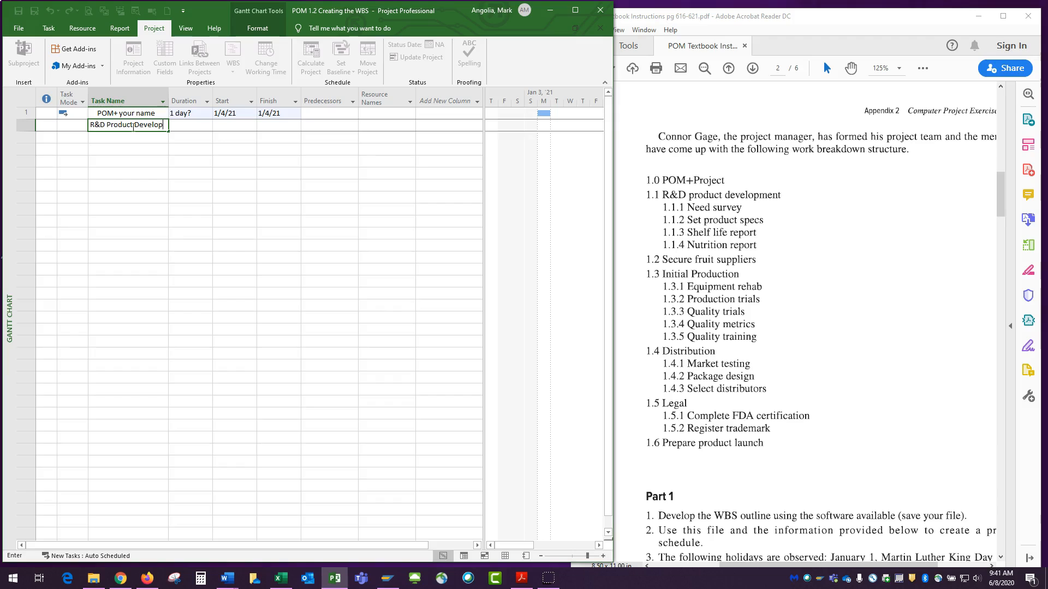
{"action": "key", "text": "Return"}
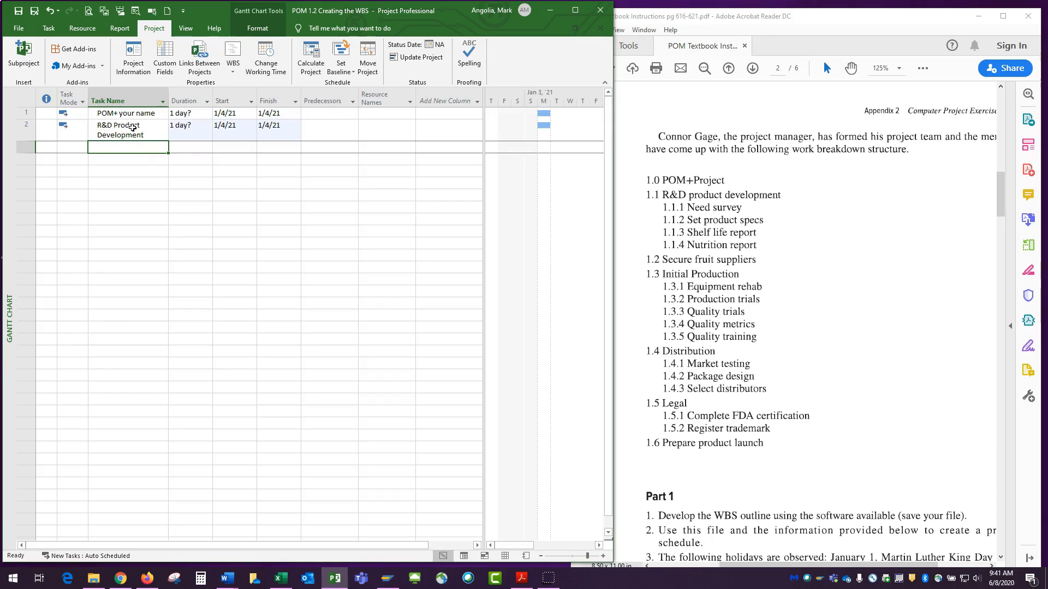
Step: Fit the Task Name column to its longest entry and reduce the R&D Product Development row to single-line height
{"action": "double_click", "coordinate": [168, 101]}
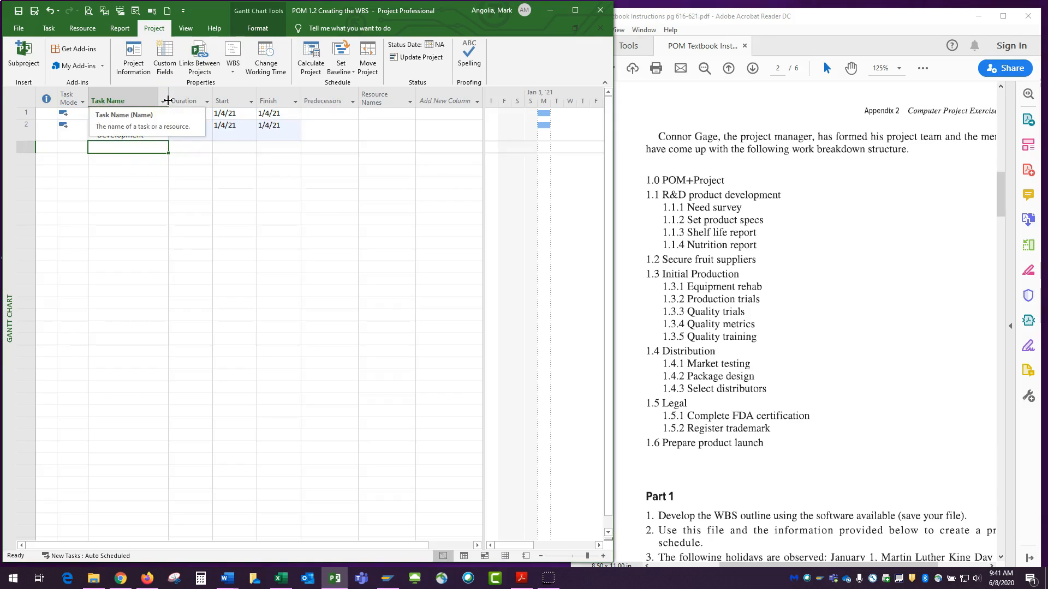
{"action": "left_click", "coordinate": [138, 161]}
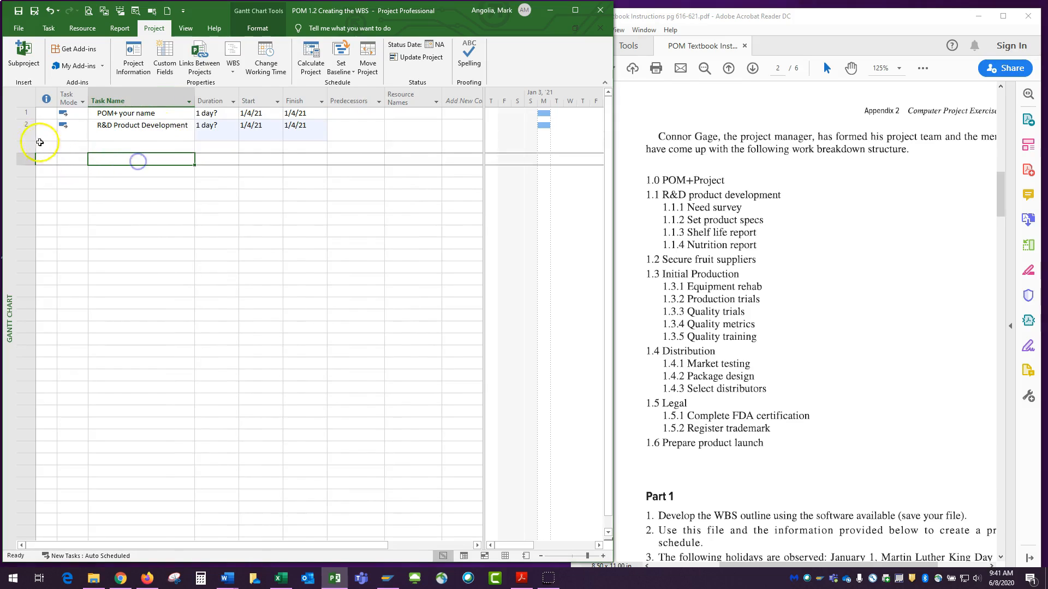
{"action": "double_click", "coordinate": [28, 142]}
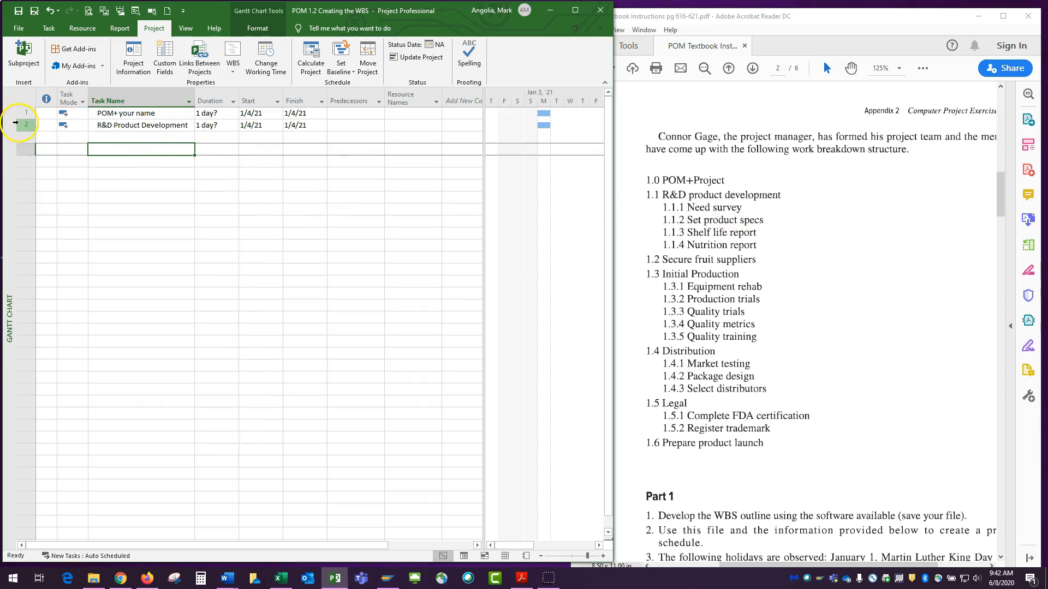
Step: Compare the activity numbers in the textbook's duration and predecessor table with the WBS outline and the entered task list
{"action": "scroll", "coordinate": [723, 285], "scroll_direction": "down", "scroll_amount": 1}
{"action": "scroll", "coordinate": [722, 285], "scroll_direction": "down", "scroll_amount": 15}
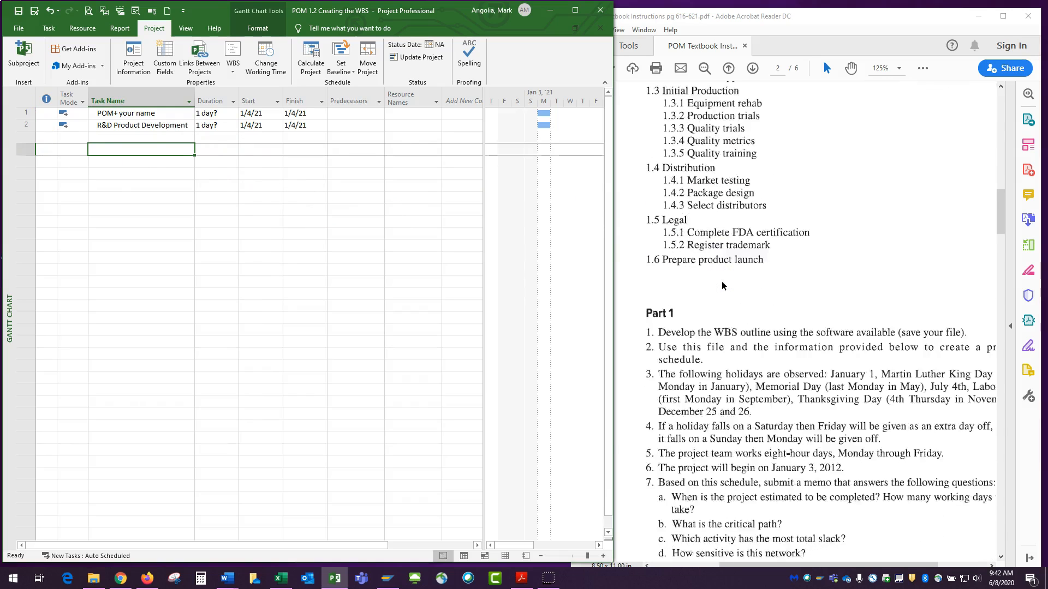
{"action": "scroll", "coordinate": [722, 285], "scroll_direction": "down", "scroll_amount": 6}
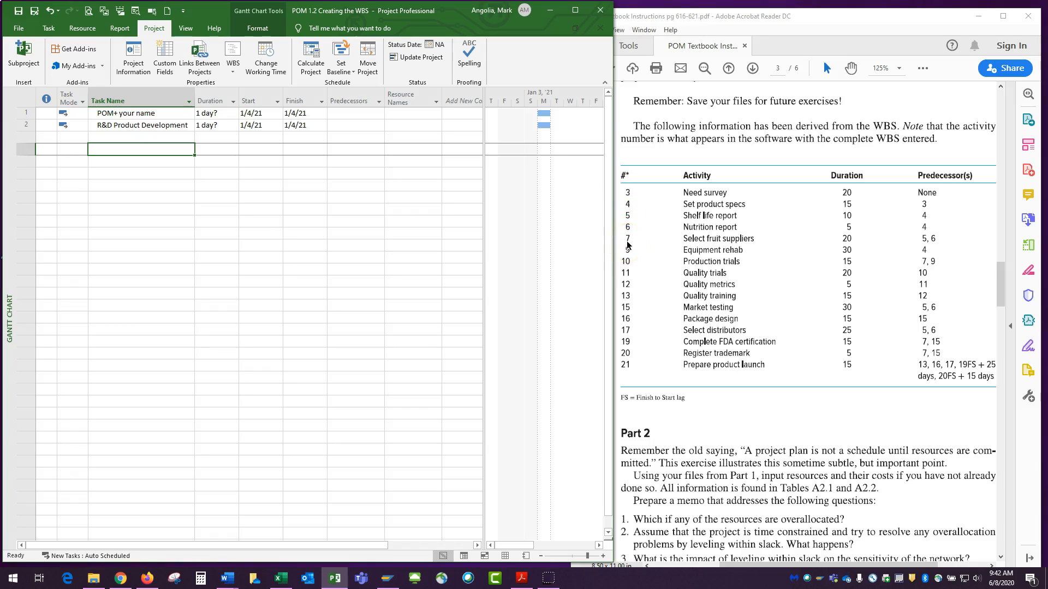
{"action": "scroll", "coordinate": [662, 248], "scroll_direction": "up", "scroll_amount": 3}
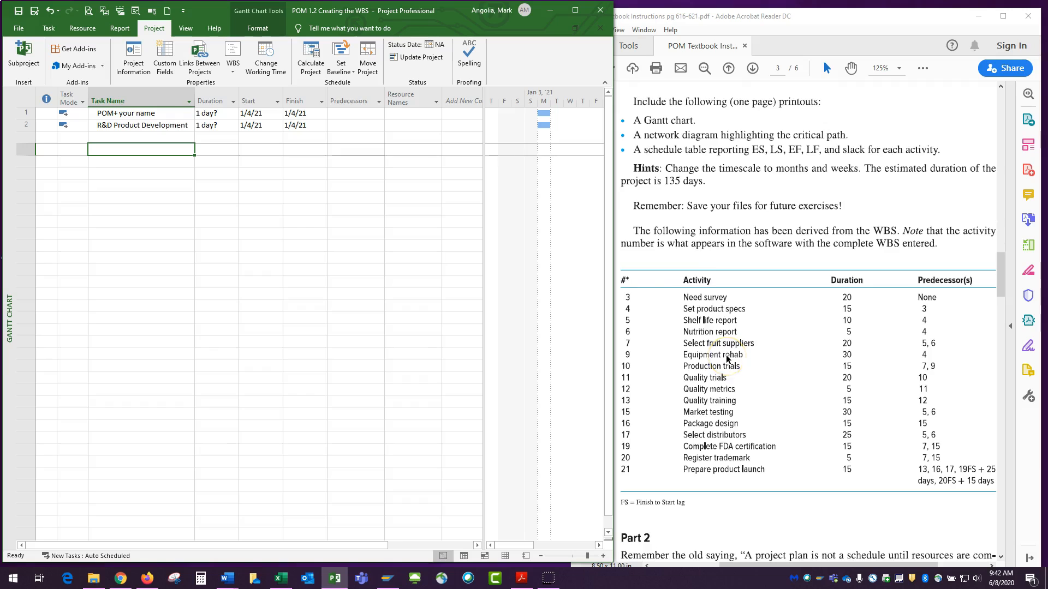
{"action": "scroll", "coordinate": [726, 355], "scroll_direction": "up", "scroll_amount": 10}
{"action": "scroll", "coordinate": [717, 326], "scroll_direction": "up", "scroll_amount": 4}
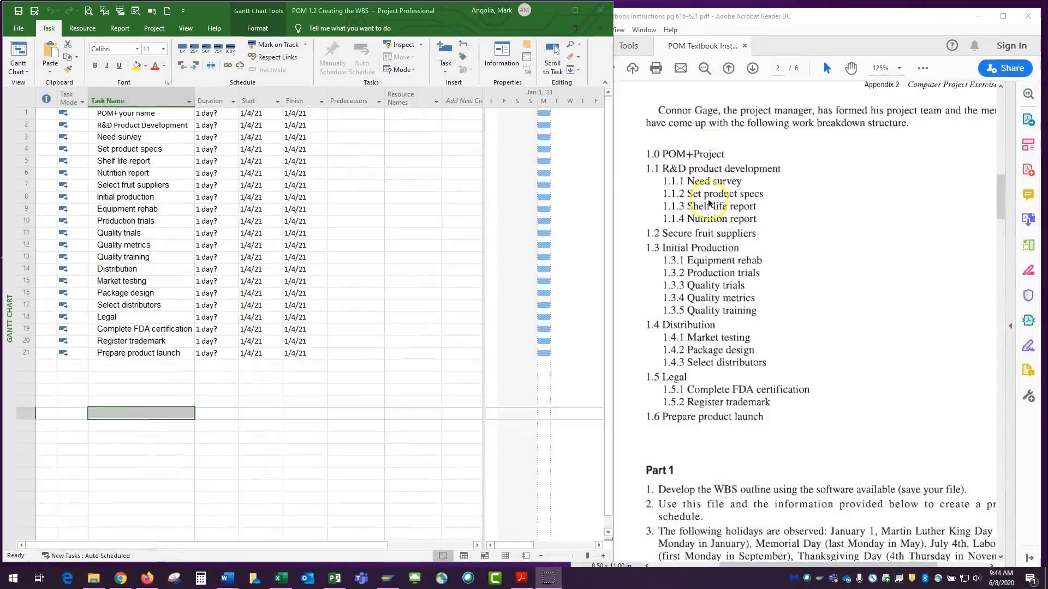
{"action": "scroll", "coordinate": [800, 218], "scroll_direction": "up", "scroll_amount": 1}
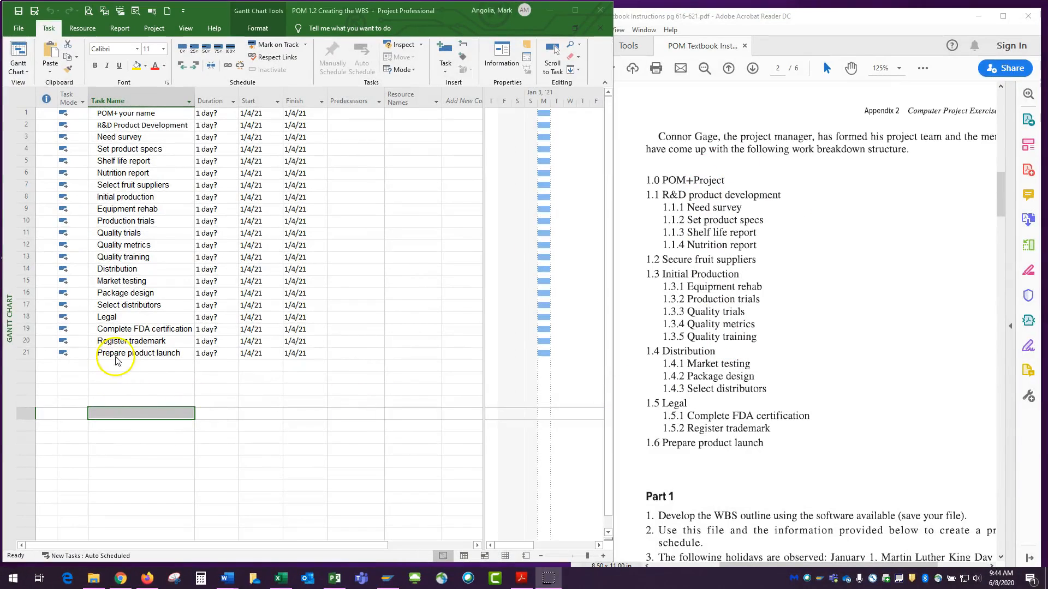
{"action": "scroll", "coordinate": [722, 391], "scroll_direction": "down", "scroll_amount": 15}
{"action": "scroll", "coordinate": [722, 391], "scroll_direction": "down", "scroll_amount": 10}
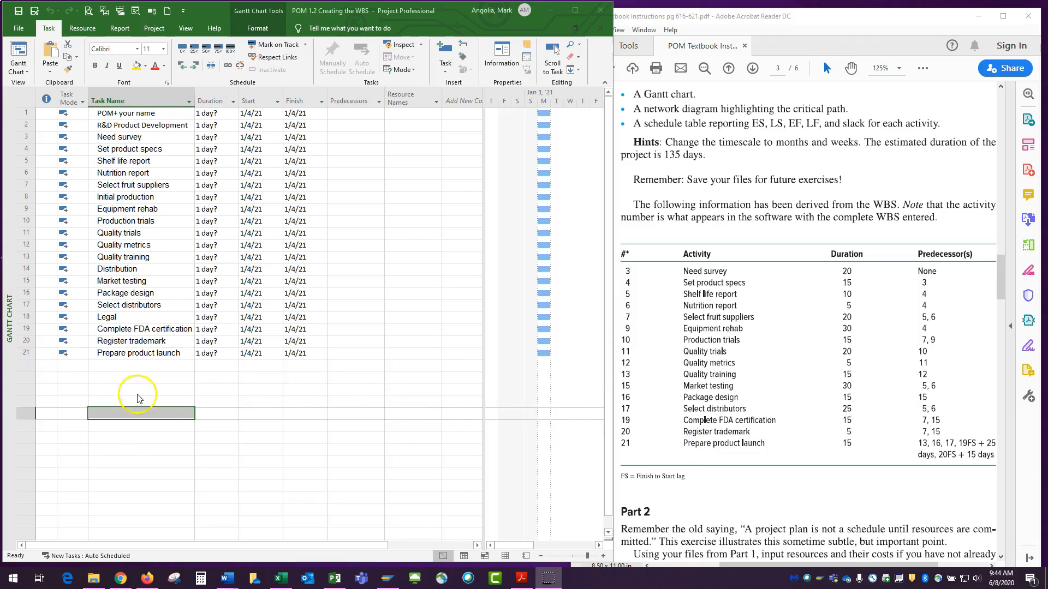
Step: Compare the fonts of the task names and set the font of the entire task table to Arial
{"action": "left_click", "coordinate": [155, 380]}
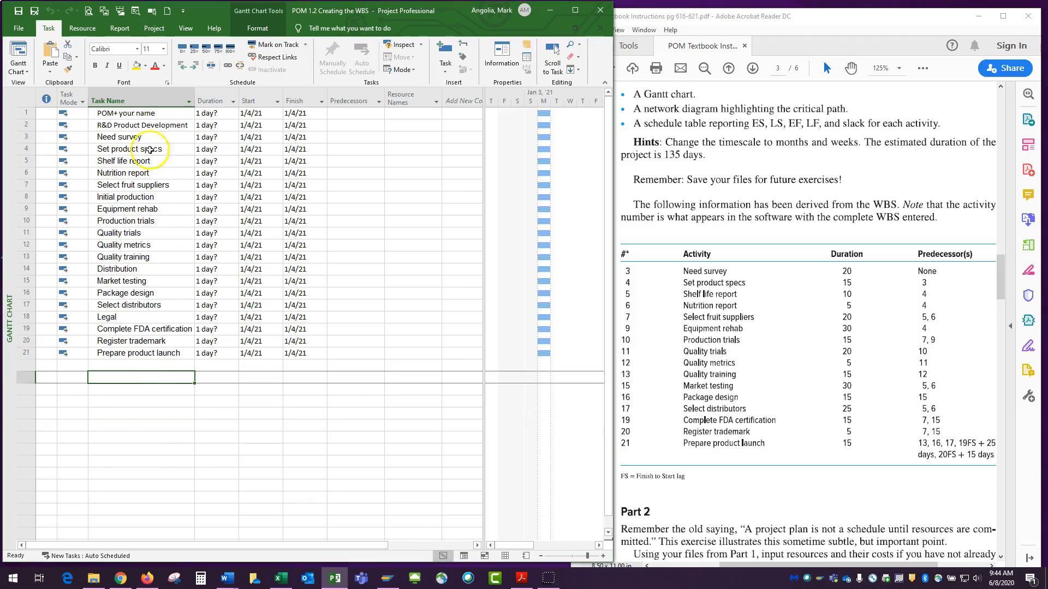
{"action": "left_click", "coordinate": [139, 126]}
{"action": "left_click", "coordinate": [135, 138]}
{"action": "left_click", "coordinate": [133, 161]}
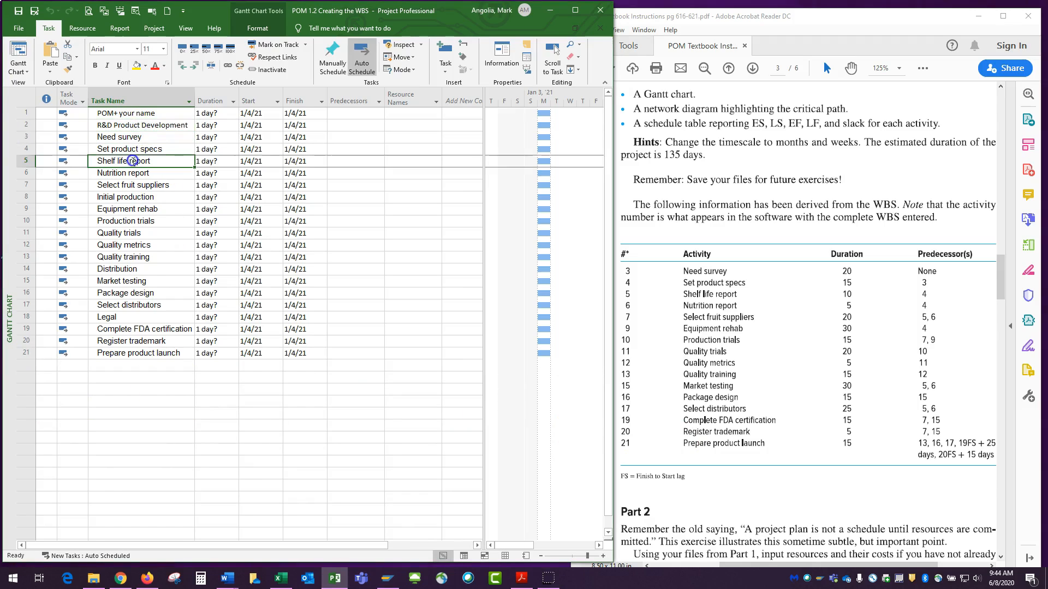
{"action": "left_click", "coordinate": [144, 389]}
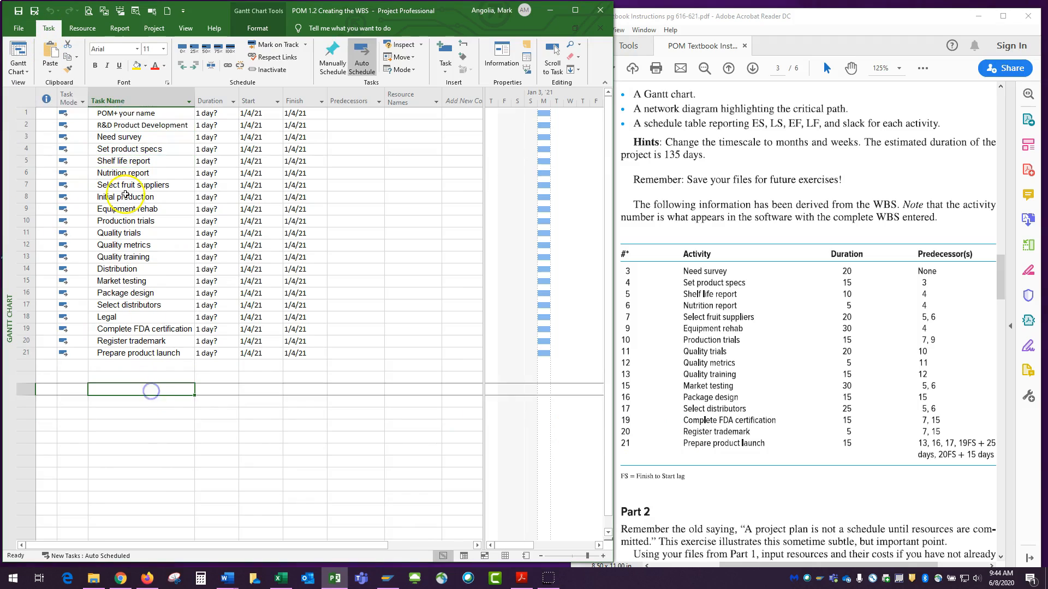
{"action": "left_click", "coordinate": [29, 98]}
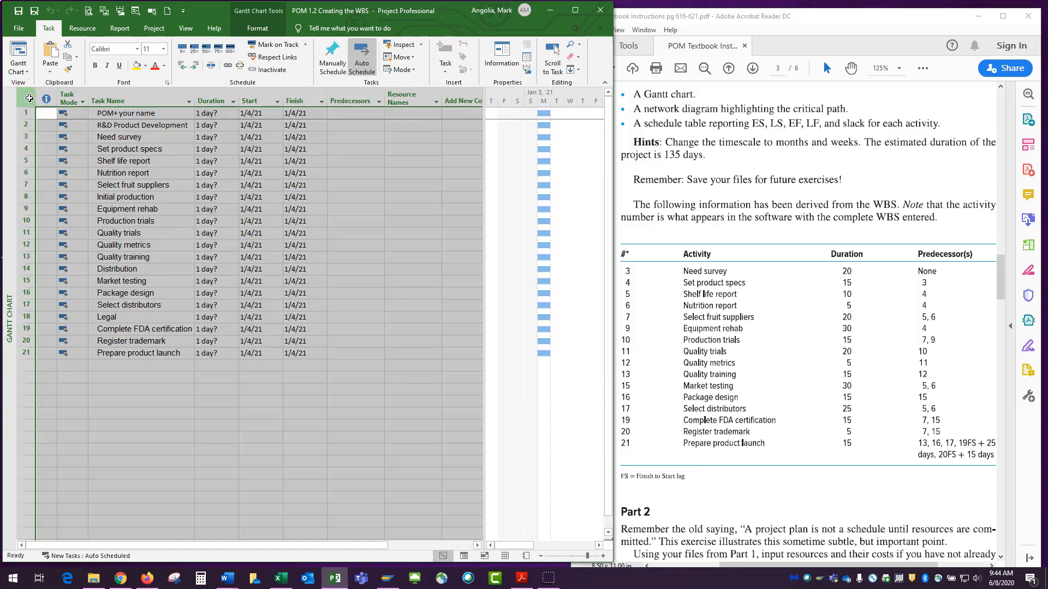
{"action": "left_click", "coordinate": [138, 50]}
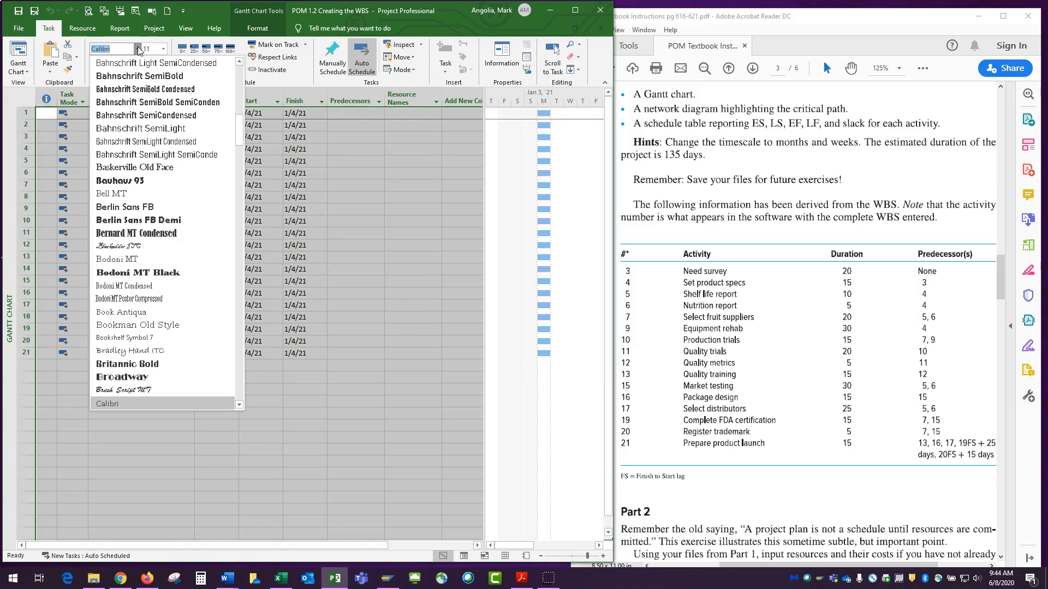
{"action": "type", "text": "Arial"}
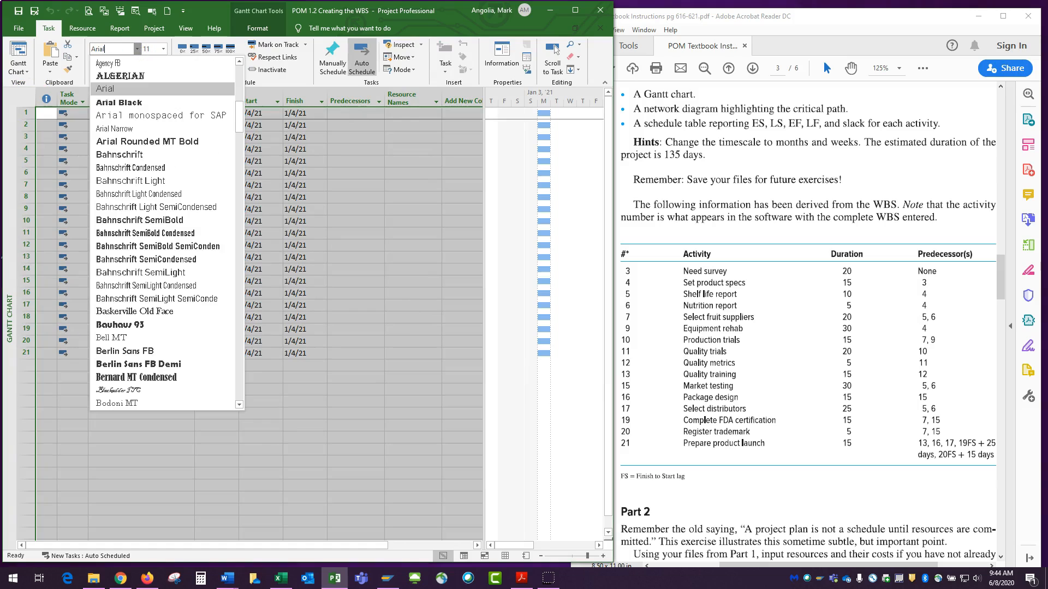
{"action": "key", "text": "Return"}
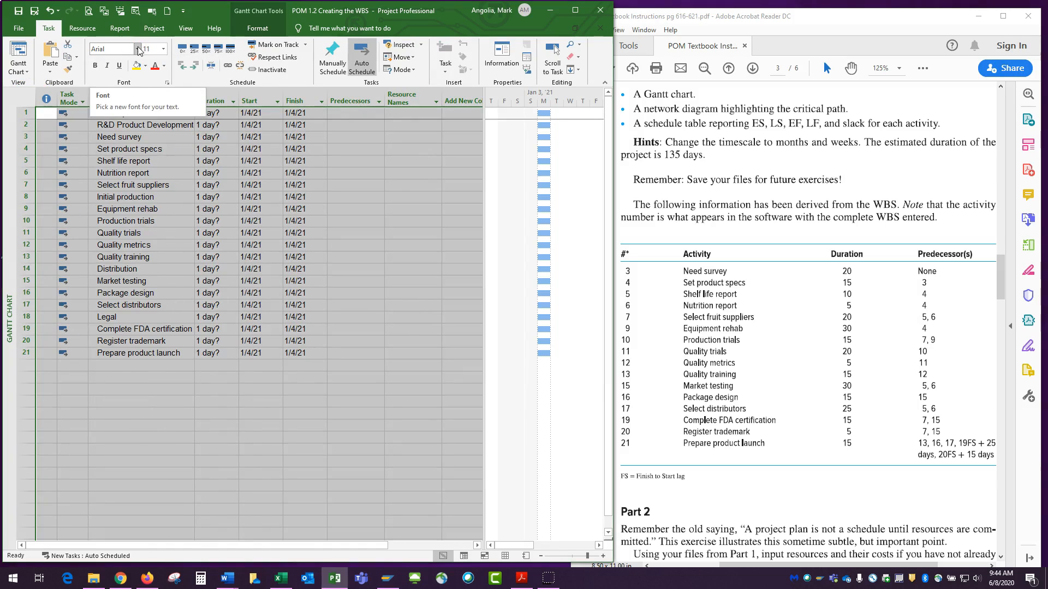
{"action": "left_click", "coordinate": [125, 401]}
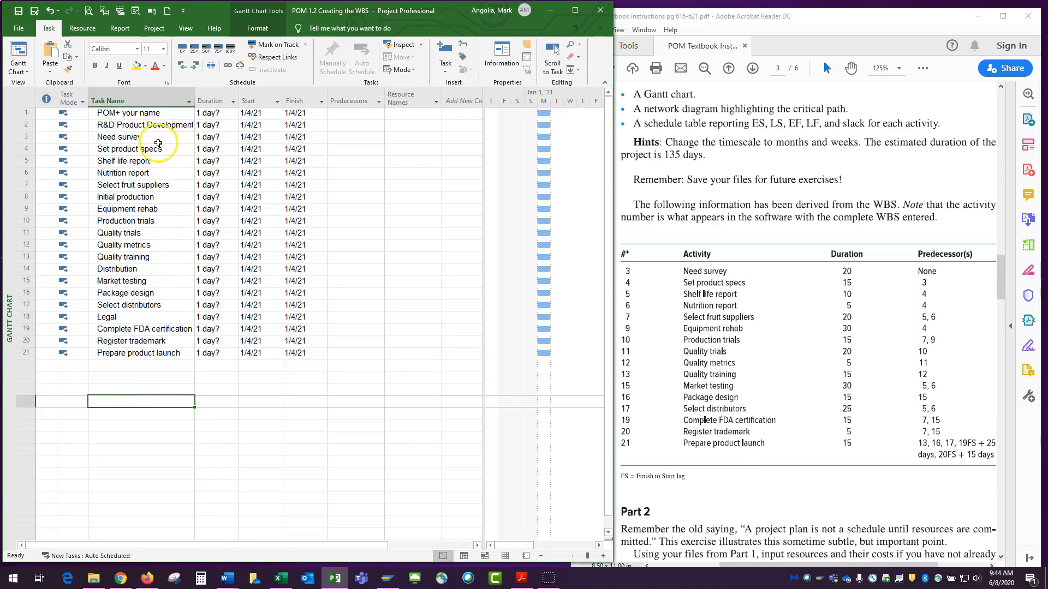
Step: Widen the Task Name column slightly and enlarge the Gantt chart area so the table ends after the Finish column
{"action": "left_click_drag", "start_coordinate": [194, 95], "coordinate": [208, 102]}
{"action": "left_click", "coordinate": [148, 375]}
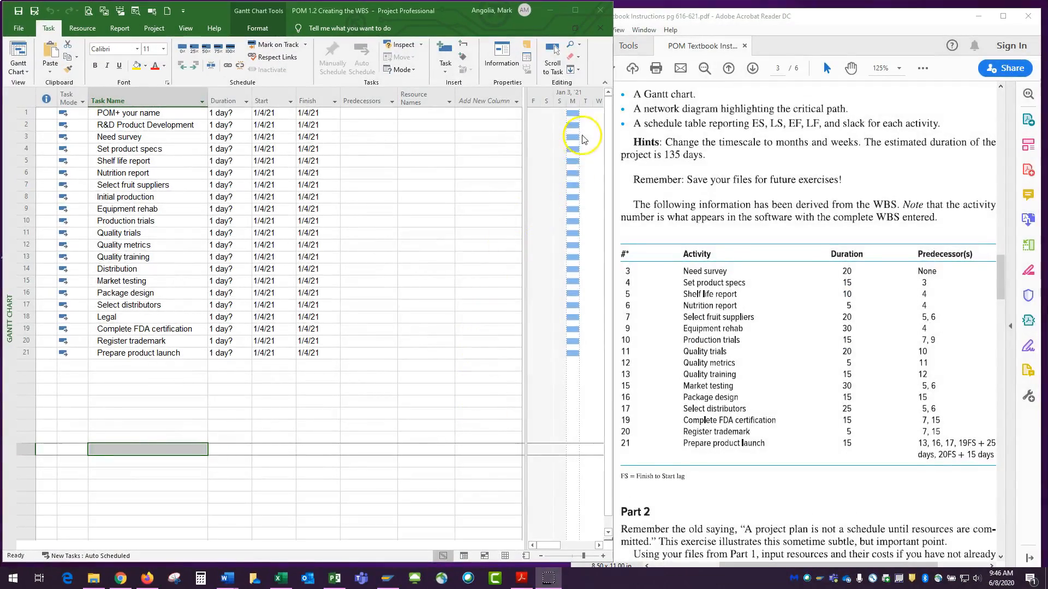
{"action": "left_click", "coordinate": [525, 203]}
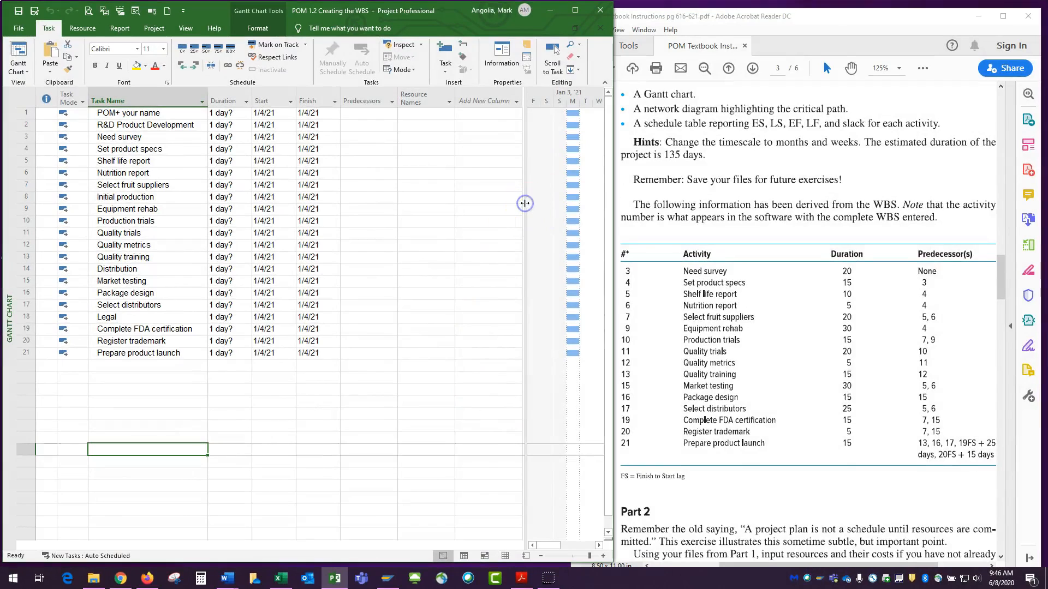
{"action": "left_click_drag", "start_coordinate": [526, 203], "coordinate": [341, 200]}
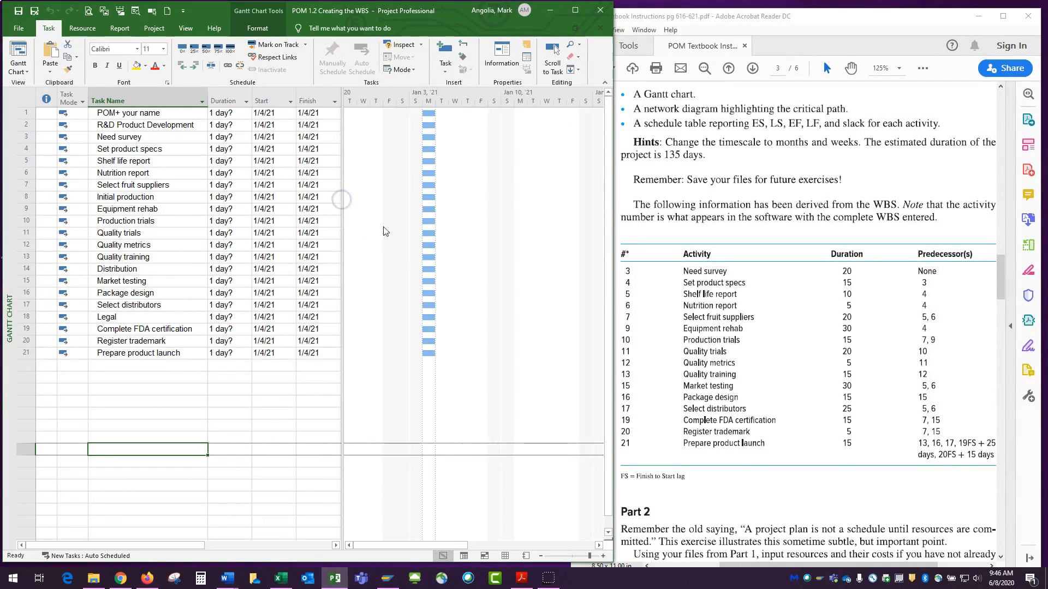
{"action": "left_click_drag", "start_coordinate": [437, 543], "coordinate": [453, 542]}
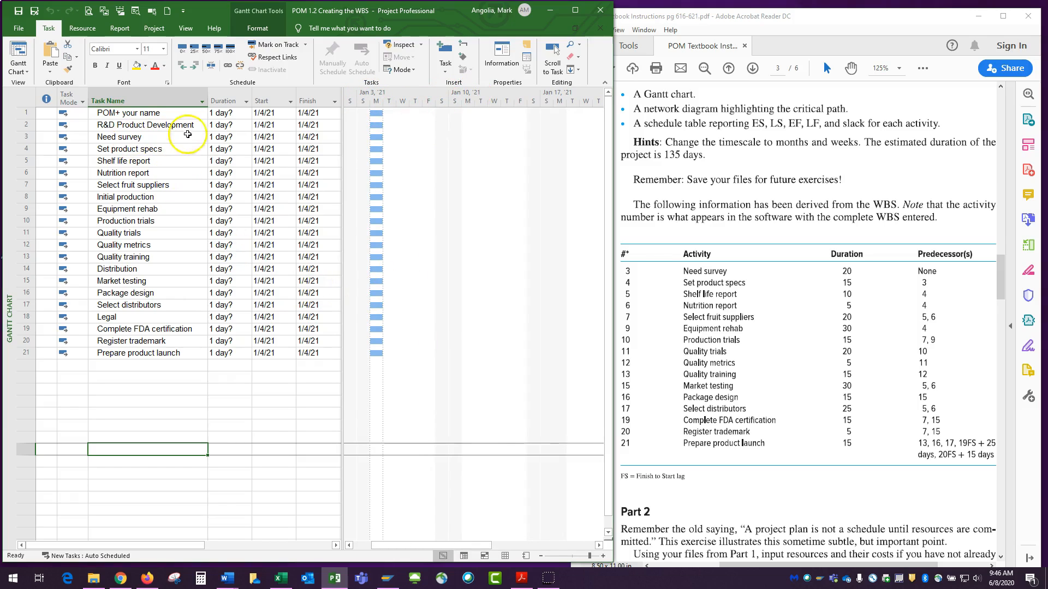
Step: Set the durations of Need survey to 20 days and Set product specs to 15 days, and narrow the project window slightly
{"action": "left_click", "coordinate": [220, 137]}
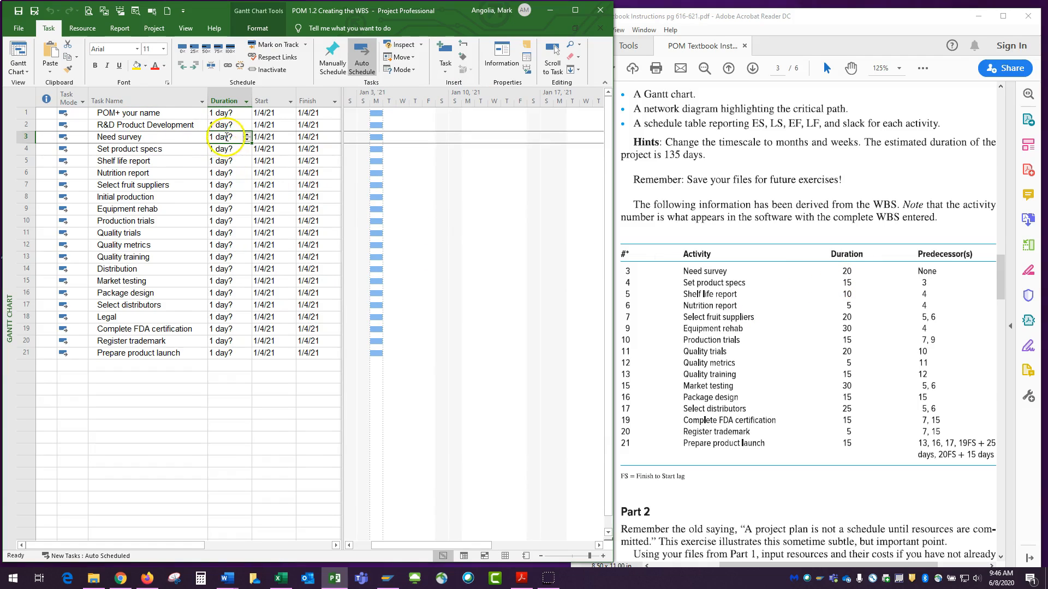
{"action": "type", "text": "20"}
{"action": "key", "text": "Return"}
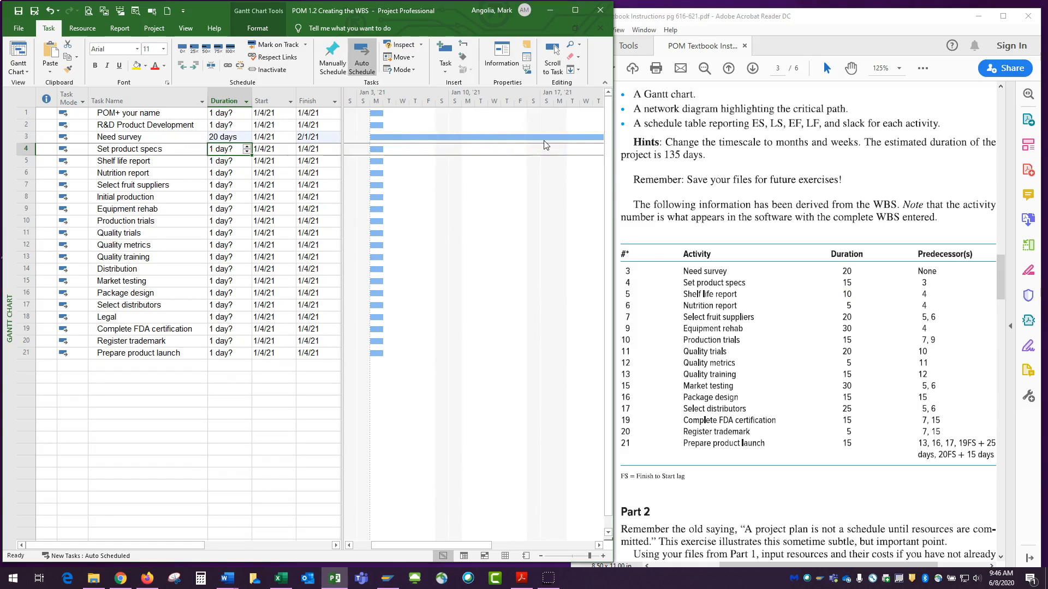
{"action": "mouse_move", "coordinate": [614, 195]}
{"action": "left_mouse_down"}
{"action": "mouse_move", "coordinate": [918, 188]}
{"action": "mouse_move", "coordinate": [604, 191]}
{"action": "left_mouse_up"}
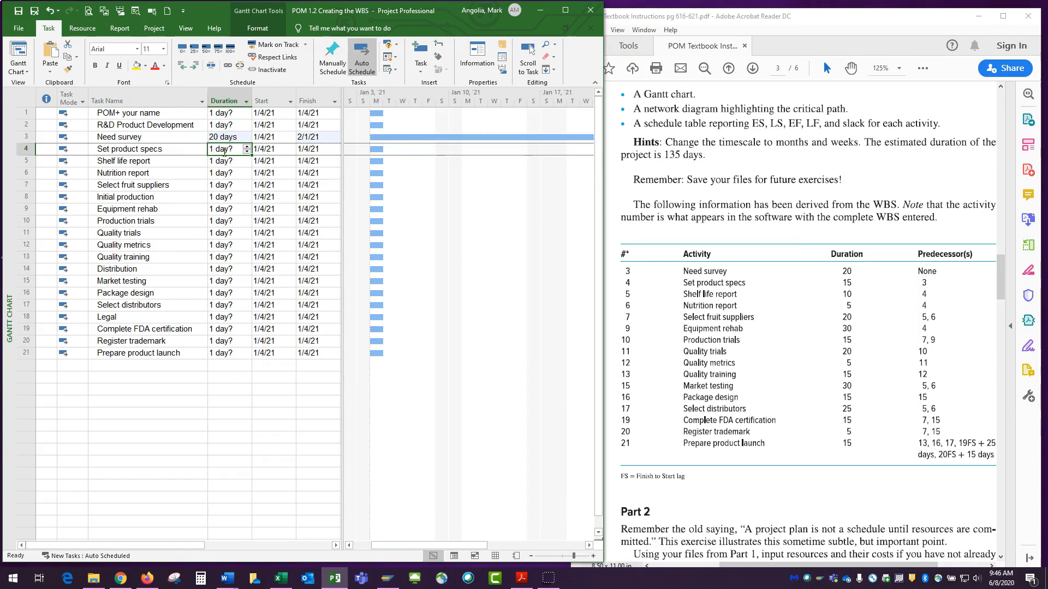
{"action": "key", "text": "Return"}
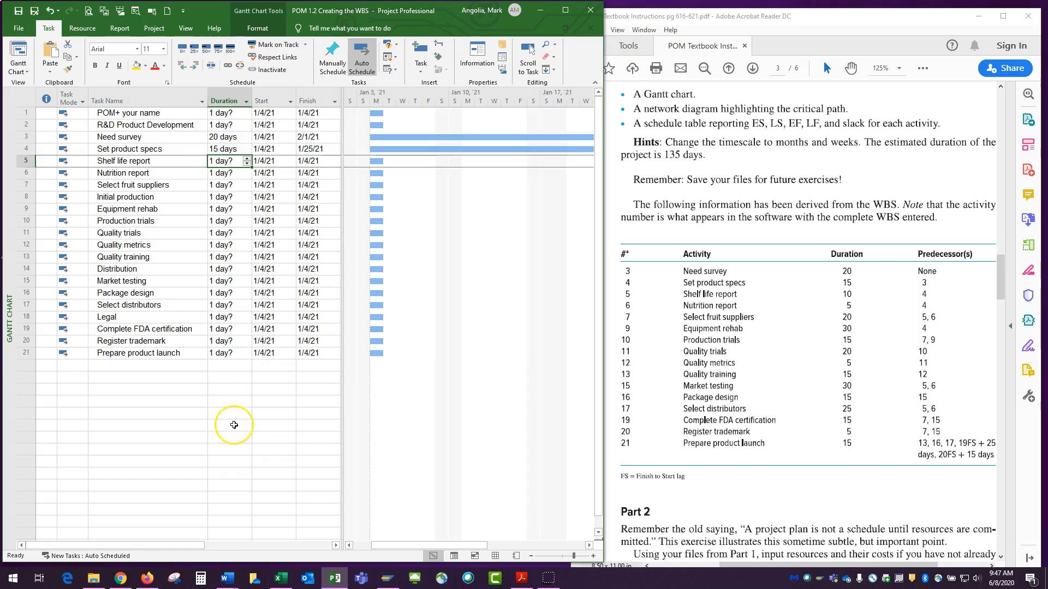
Step: Set the durations of Shelf life report to 10 days, Nutrition report to 5 days and Select fruit suppliers to 20 days
{"action": "type", "text": "10"}
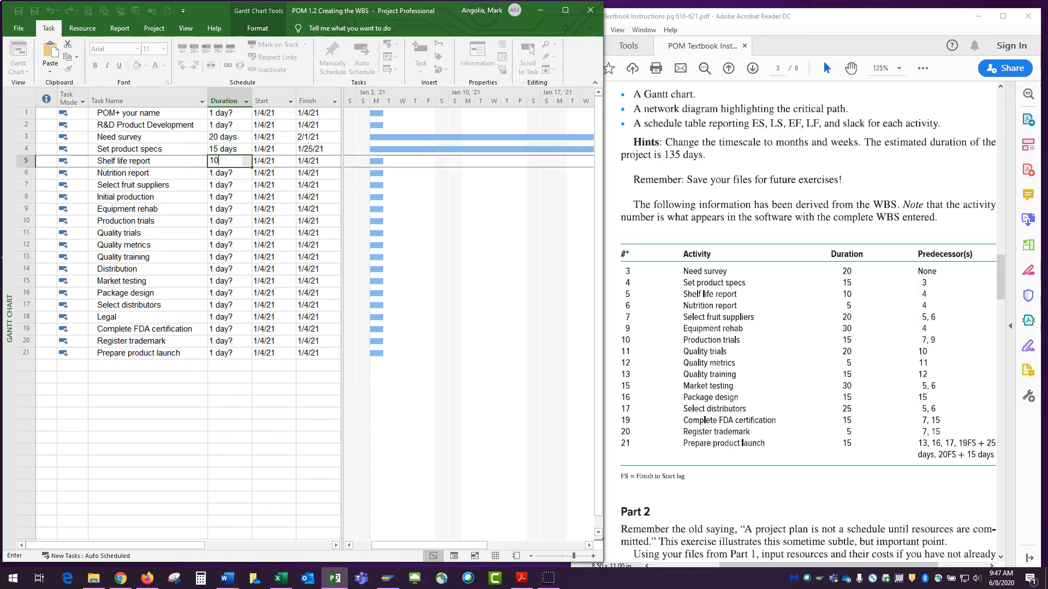
{"action": "key", "text": "Return"}
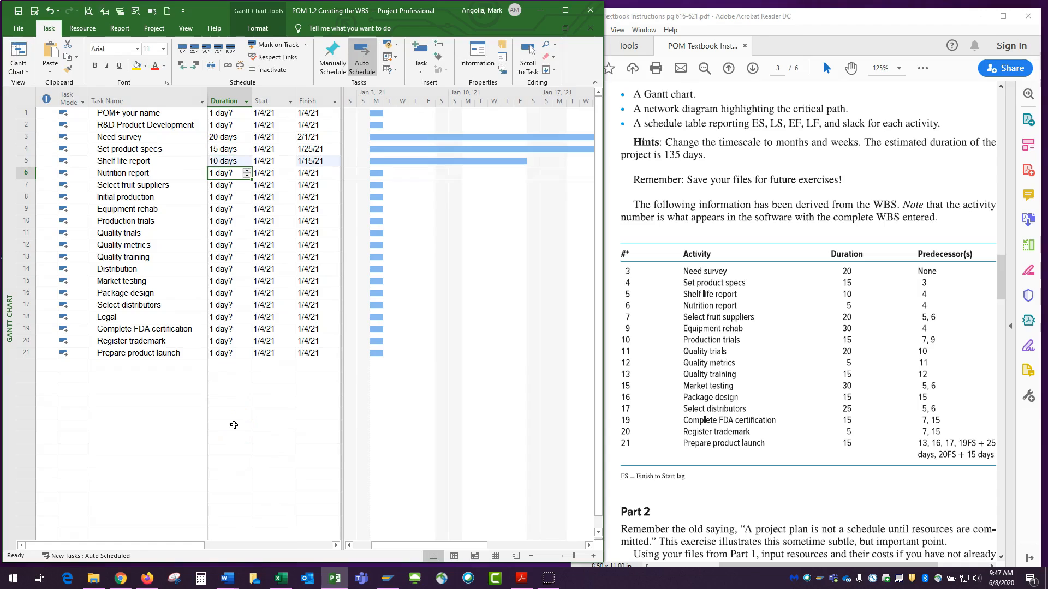
{"action": "type", "text": "5"}
{"action": "key", "text": "Return"}
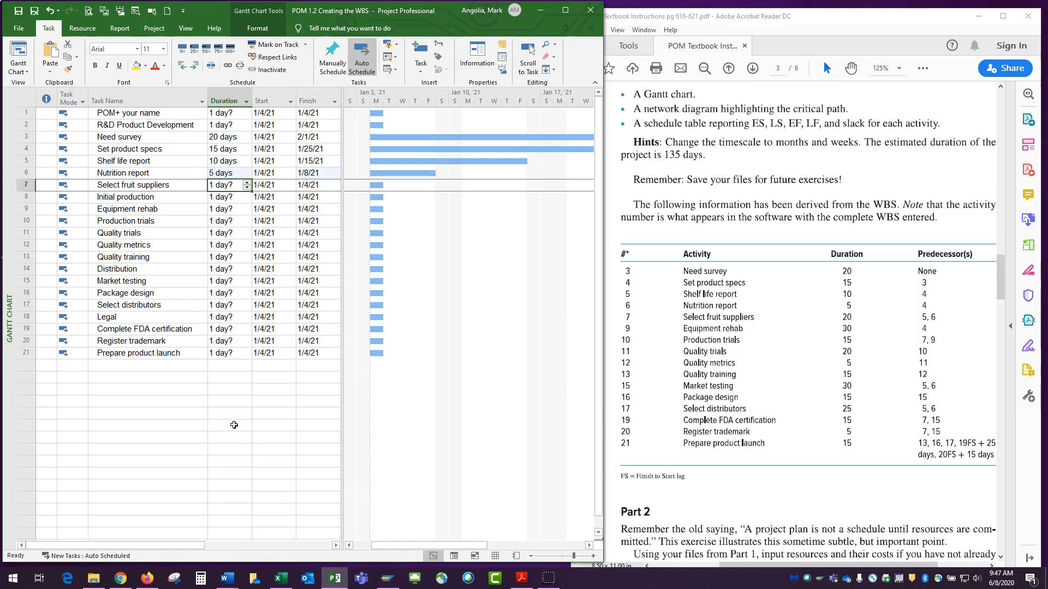
{"action": "type", "text": "20"}
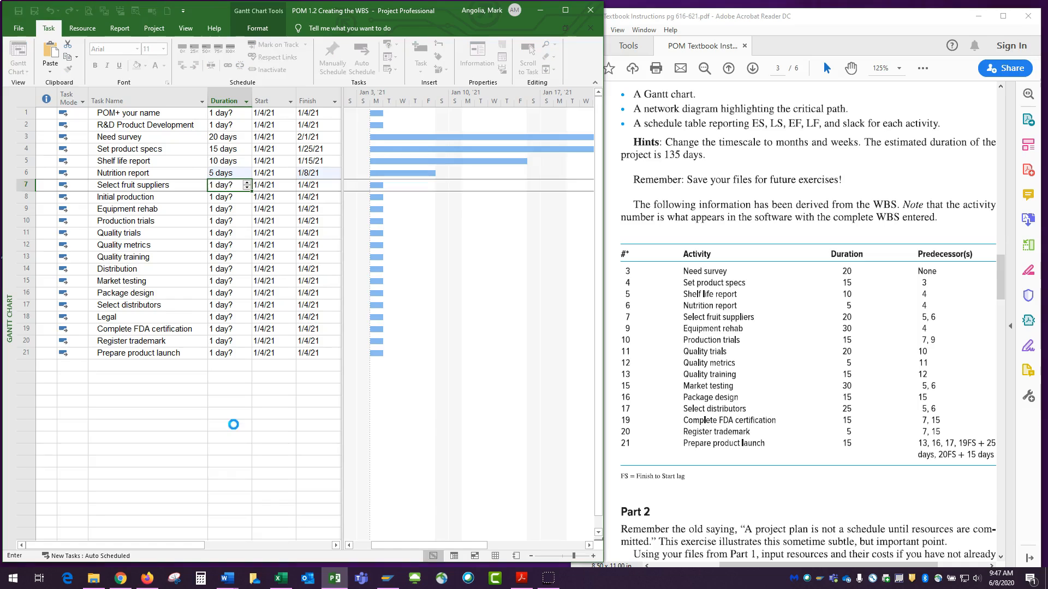
{"action": "key", "text": "Return"}
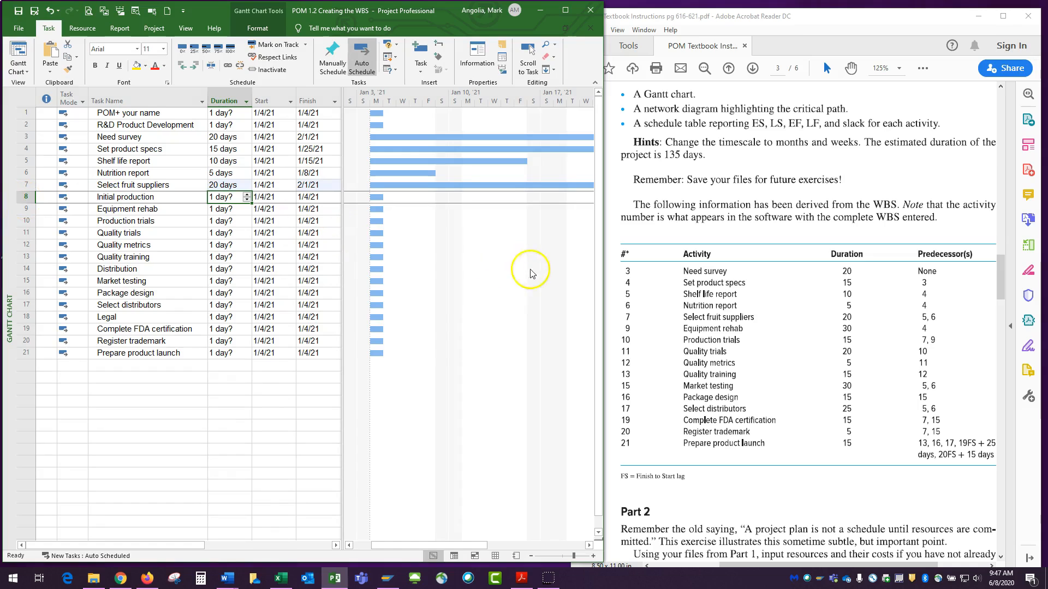
Step: Check the Initial production heading in the textbook's WBS outline, skip its duration and set Equipment rehab to 30 days
{"action": "scroll", "coordinate": [858, 370], "scroll_direction": "up", "scroll_amount": 10}
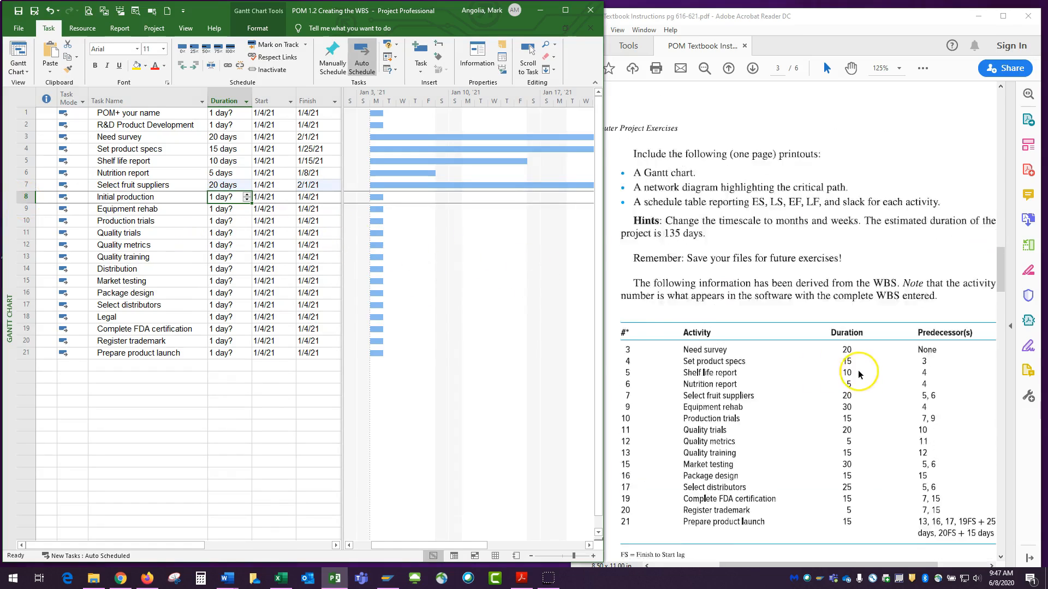
{"action": "scroll", "coordinate": [858, 370], "scroll_direction": "up", "scroll_amount": 5}
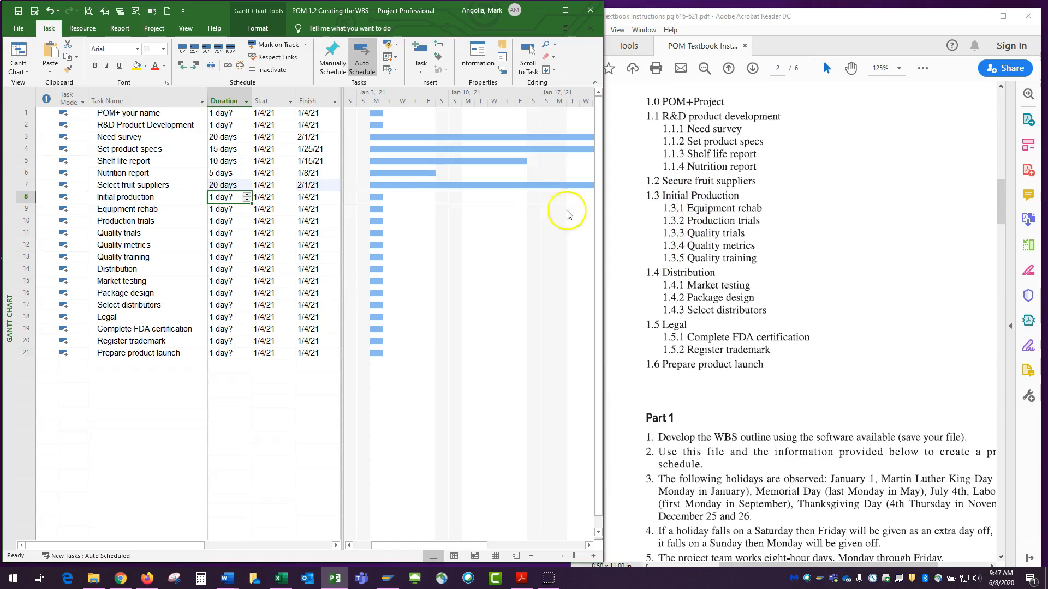
{"action": "scroll", "coordinate": [733, 411], "scroll_direction": "down", "scroll_amount": 4}
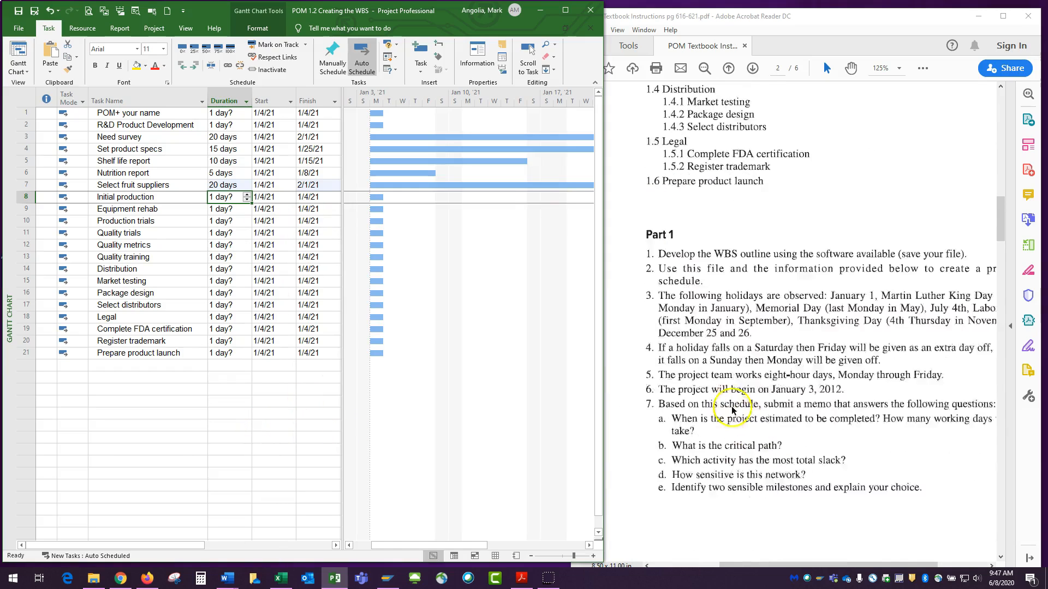
{"action": "scroll", "coordinate": [733, 410], "scroll_direction": "down", "scroll_amount": 10}
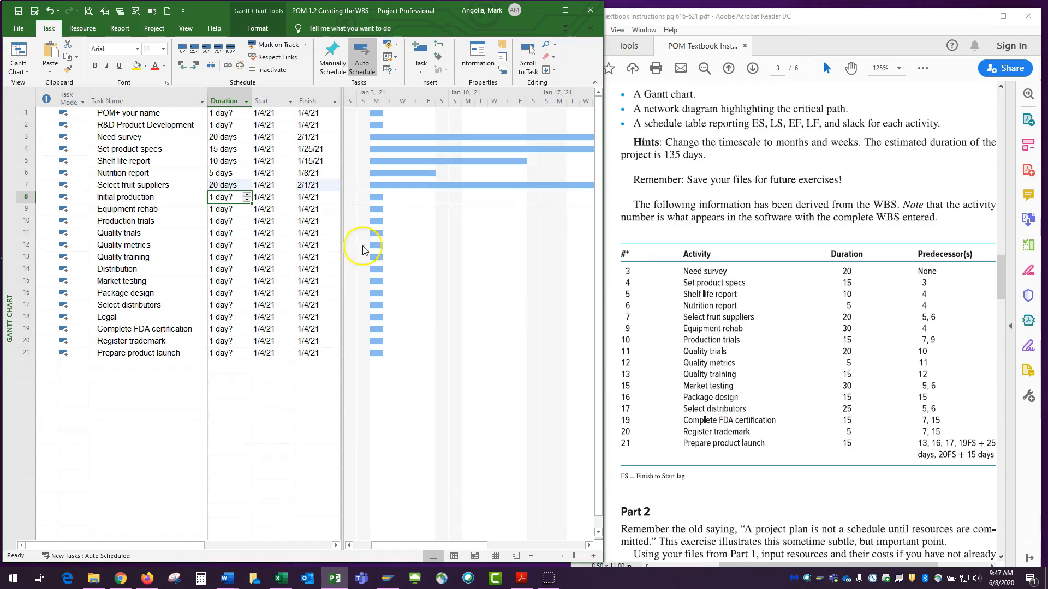
{"action": "left_click", "coordinate": [220, 209]}
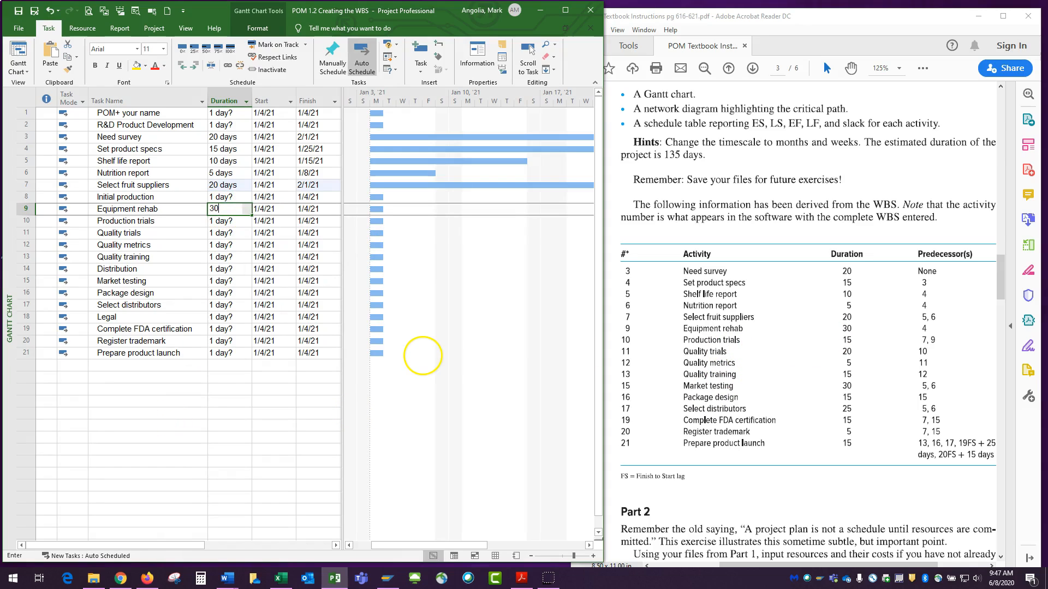
{"action": "type", "text": "30"}
{"action": "key", "text": "Return"}
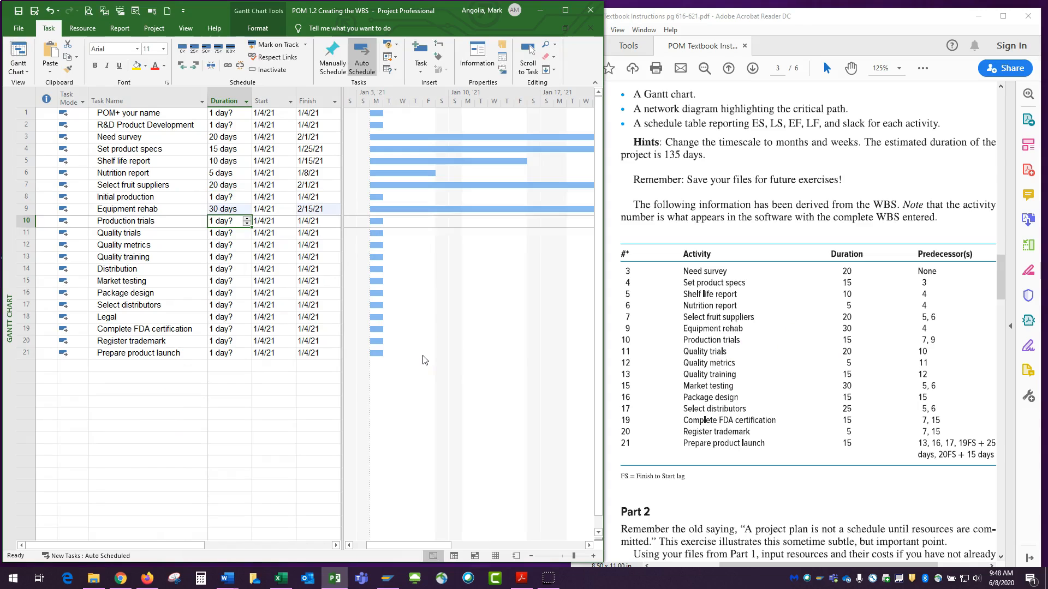
Step: Set durations in days: rows 10–13 to 15, 20, 5, 15; rows 15–17 to 30, 15, 25; rows 19–21 to 15, 5, 15
{"action": "type", "text": "15"}
{"action": "key", "text": "Return"}
{"action": "type", "text": "20"}
{"action": "key", "text": "Return"}
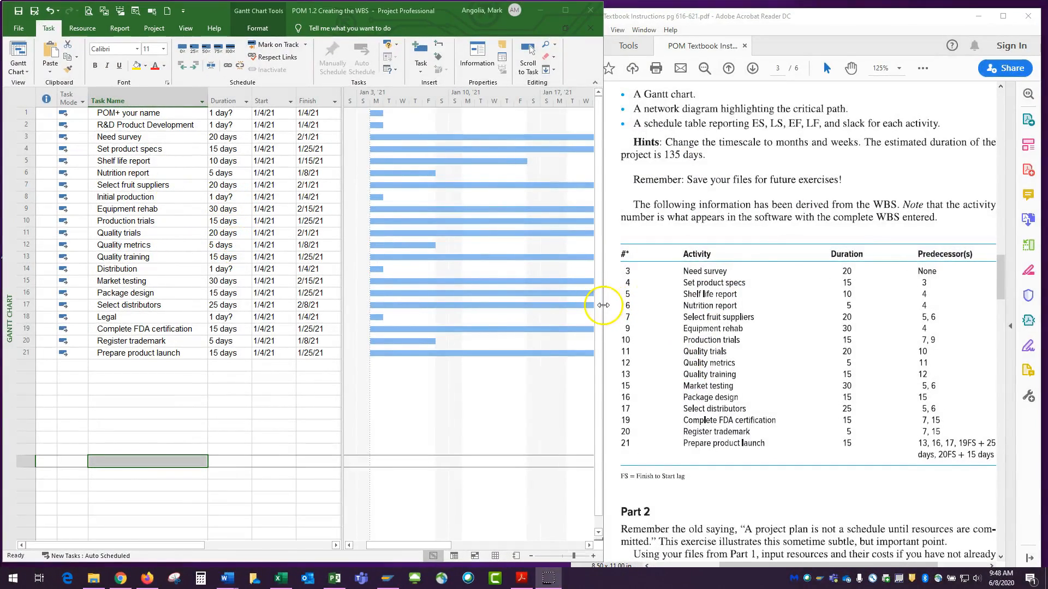
Step: Following the textbook's WBS outline, indent all tasks from R&D Product Development to Prepare product launch under the POM+ project task
{"action": "scroll", "coordinate": [761, 319], "scroll_direction": "up", "scroll_amount": 15}
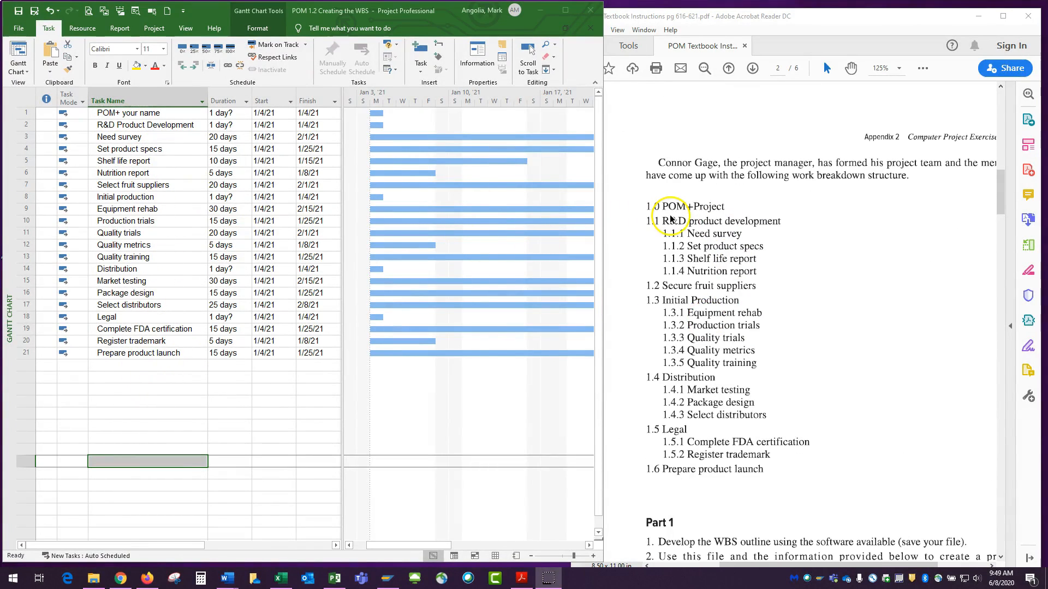
{"action": "left_click_drag", "start_coordinate": [125, 125], "coordinate": [121, 350]}
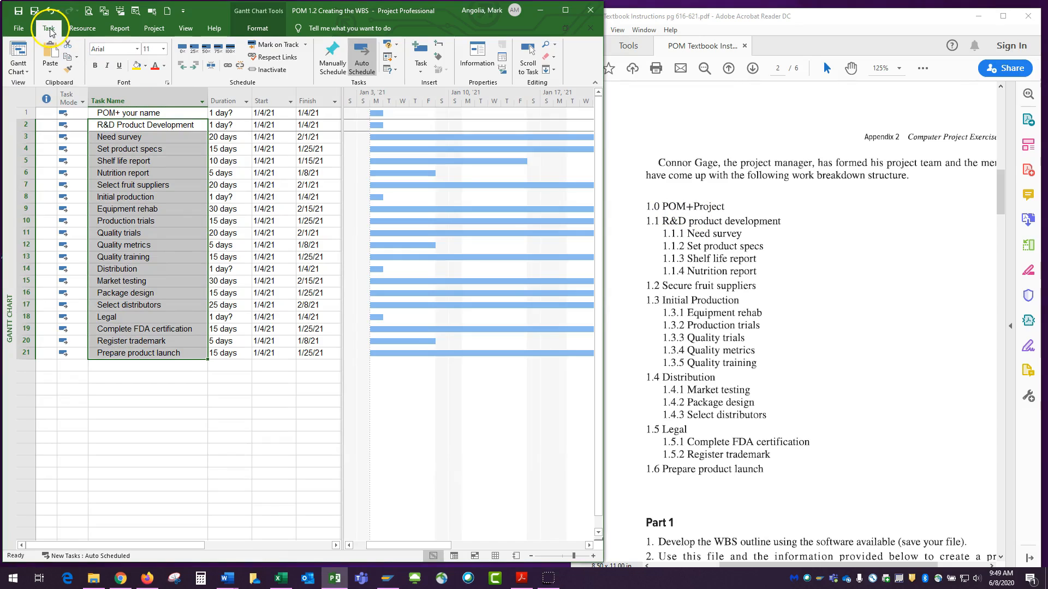
{"action": "left_click", "coordinate": [195, 66]}
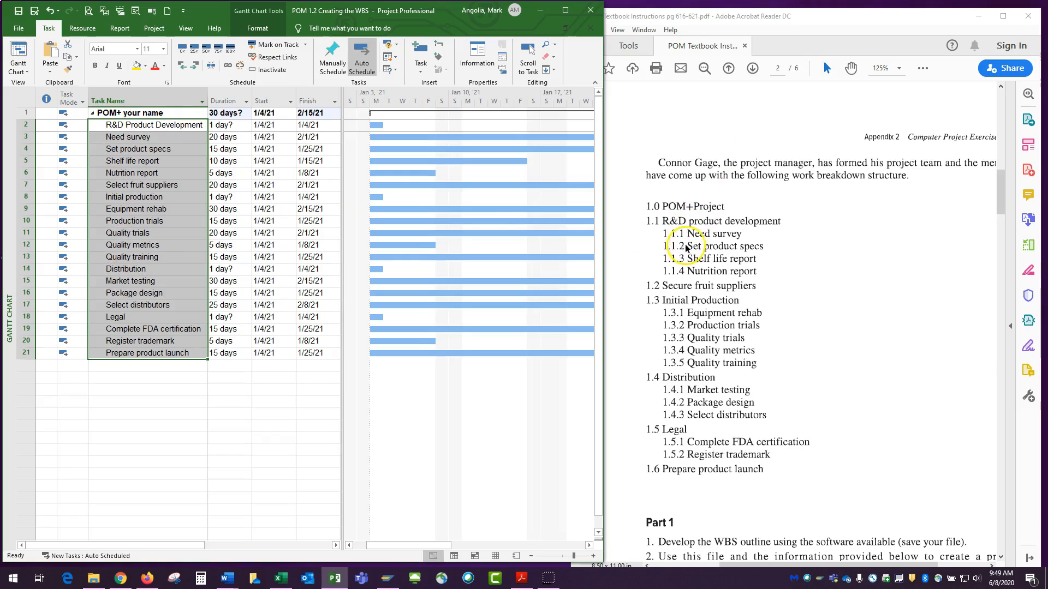
Step: Indent Need survey through Nutrition report under R&D Product Development and widen the Task Name column to fit the bold summary name
{"action": "left_click_drag", "start_coordinate": [146, 140], "coordinate": [150, 171]}
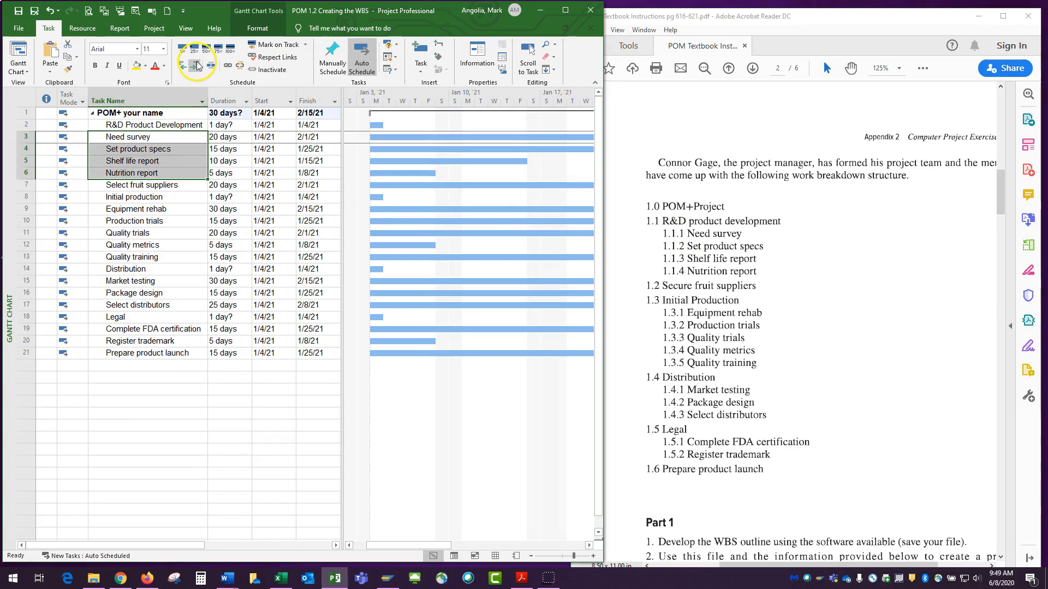
{"action": "left_click", "coordinate": [195, 65]}
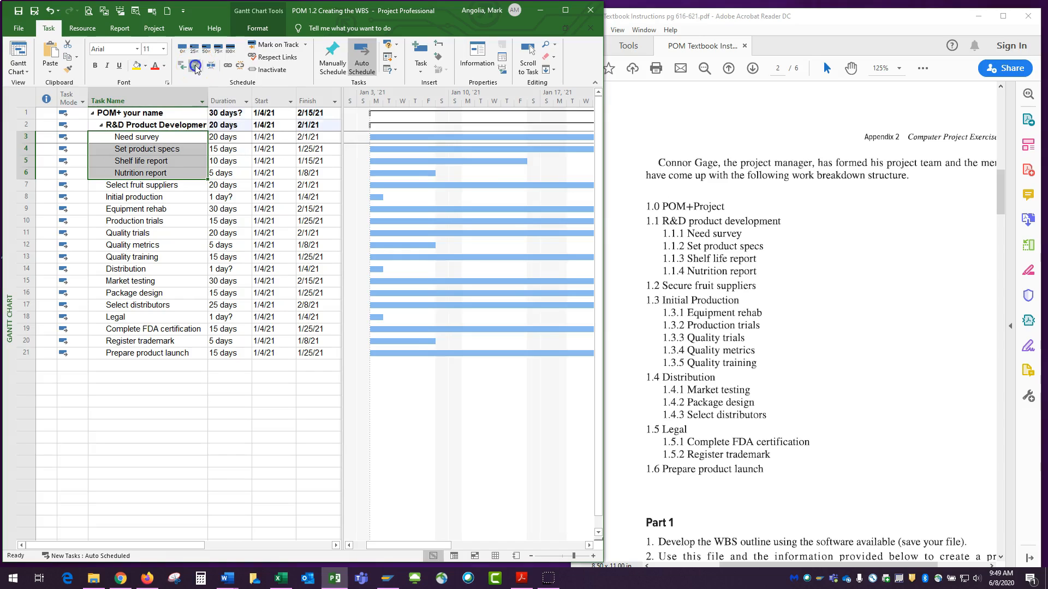
{"action": "left_click_drag", "start_coordinate": [208, 97], "coordinate": [254, 97]}
{"action": "left_click", "coordinate": [186, 209]}
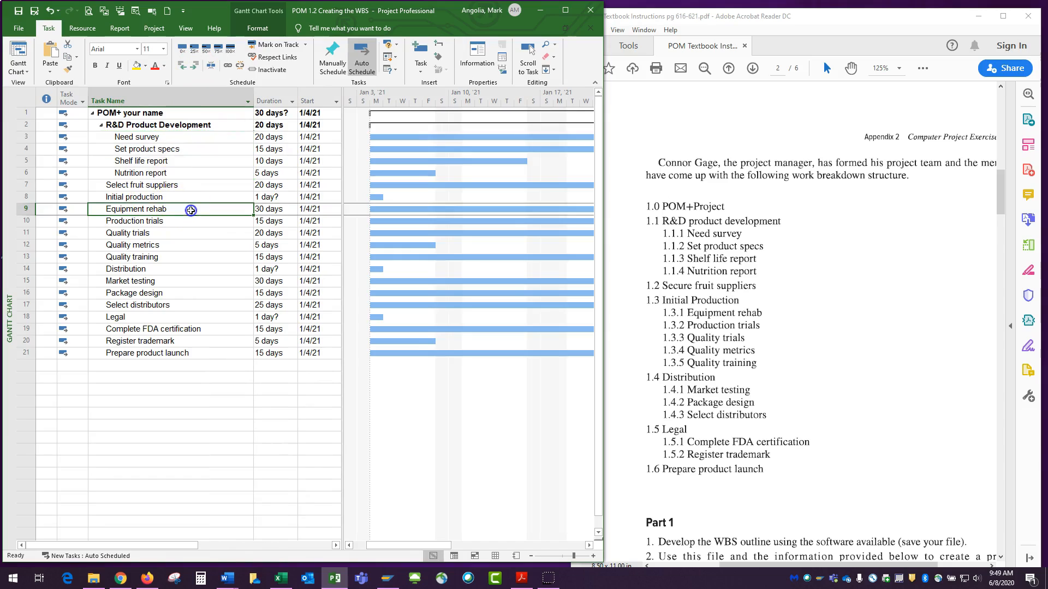
Step: Narrow the project window to reveal more of the textbook and indent Equipment rehab through Quality training under Initial production
{"action": "left_click_drag", "start_coordinate": [167, 136], "coordinate": [260, 174]}
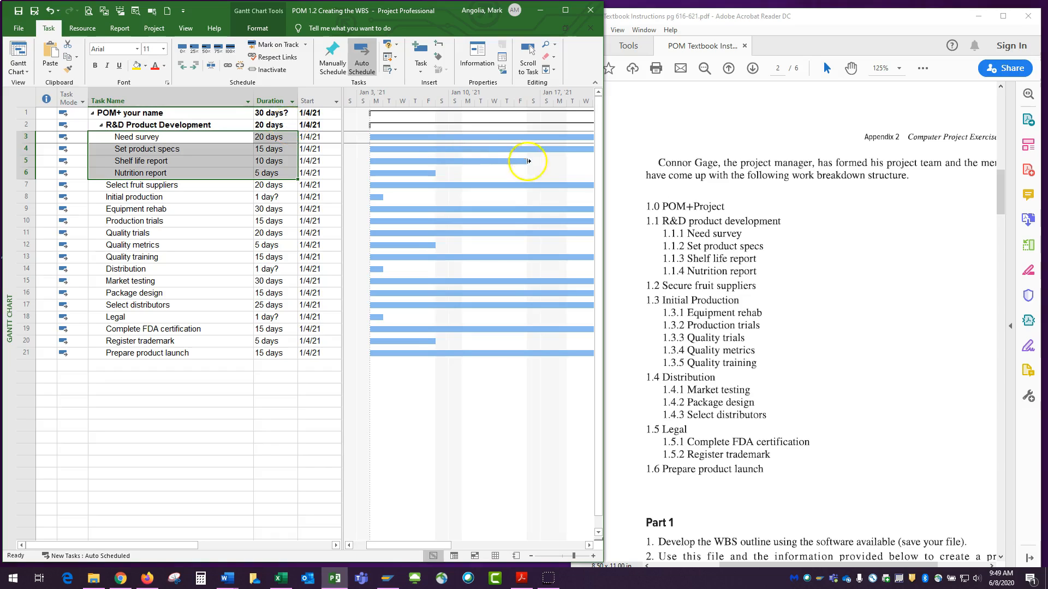
{"action": "left_click_drag", "start_coordinate": [603, 181], "coordinate": [572, 191]}
{"action": "left_click", "coordinate": [154, 185]}
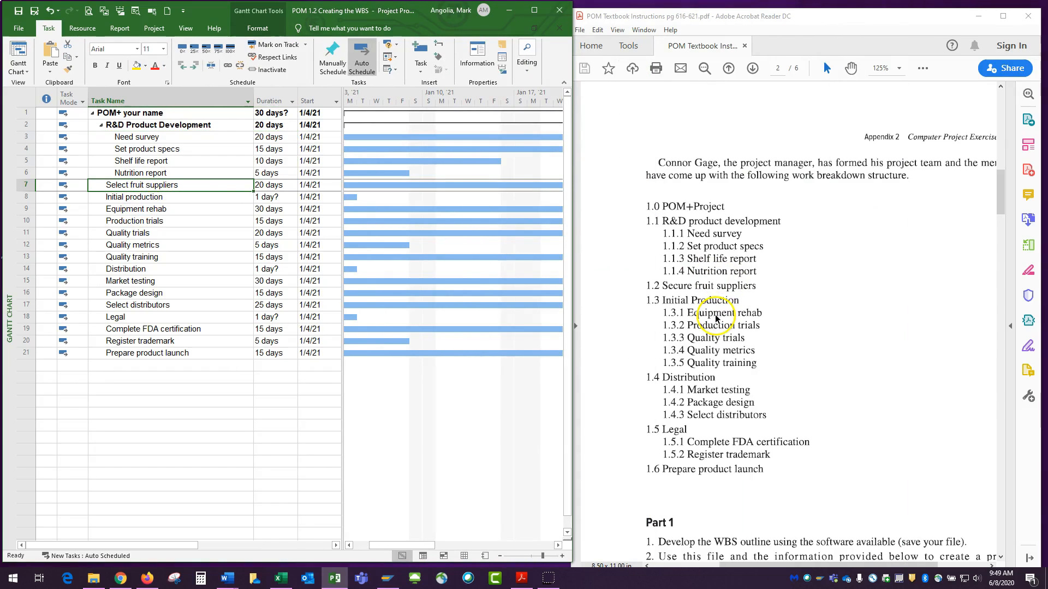
{"action": "left_click_drag", "start_coordinate": [147, 210], "coordinate": [151, 253]}
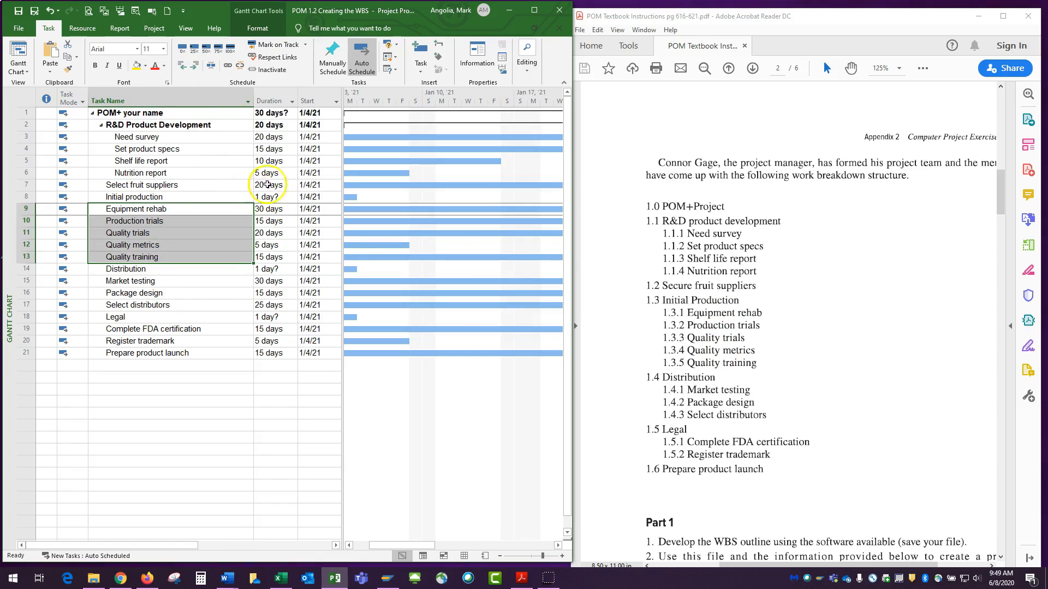
{"action": "left_click", "coordinate": [195, 67]}
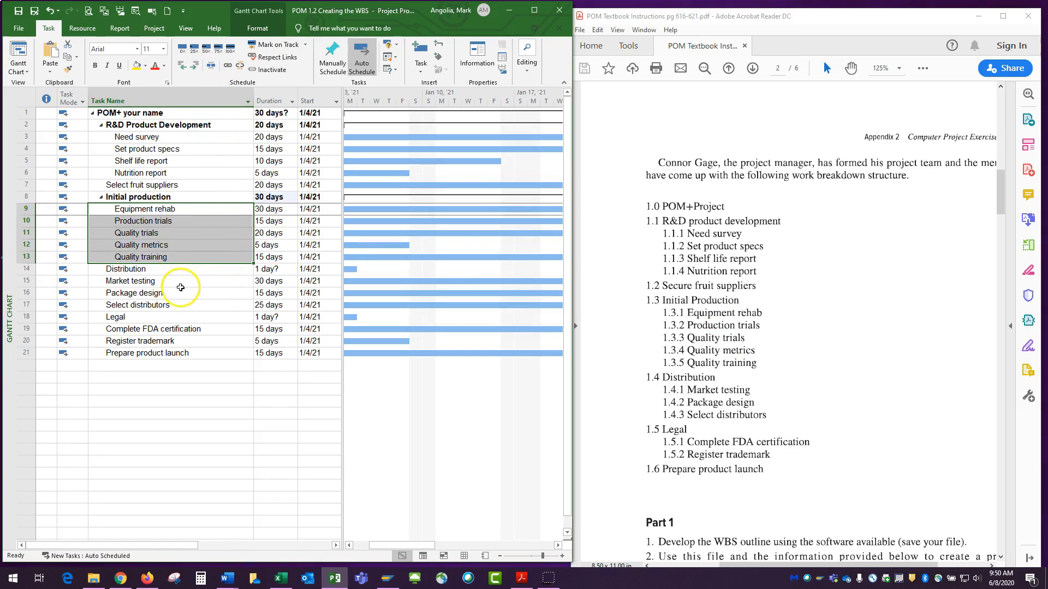
Step: Indent Market testing through Select distributors under Distribution, and Complete FDA certification and Register trademark under Legal
{"action": "left_click_drag", "start_coordinate": [126, 281], "coordinate": [140, 304]}
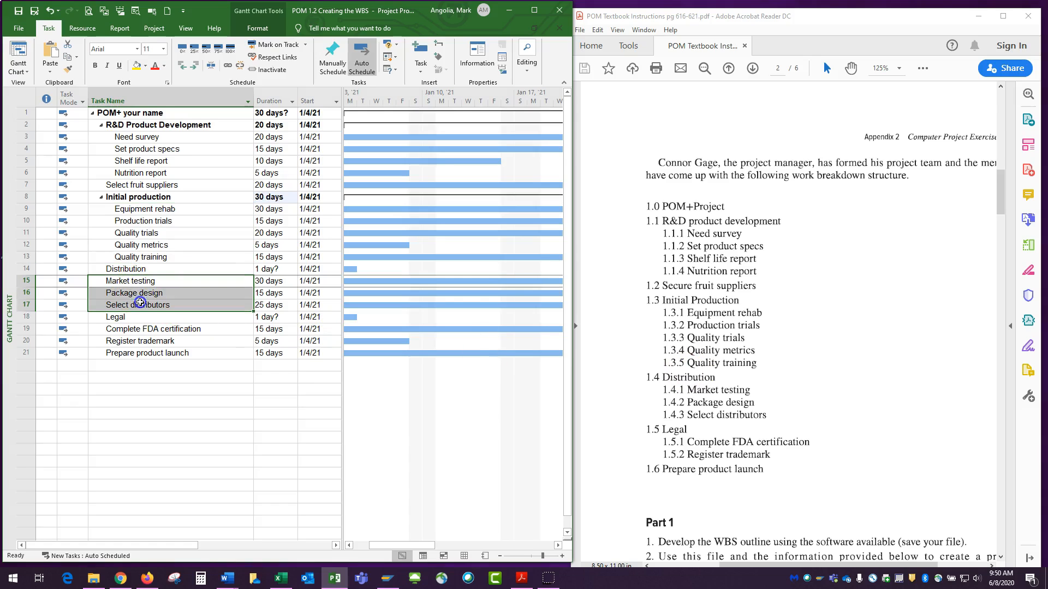
{"action": "left_click", "coordinate": [196, 70]}
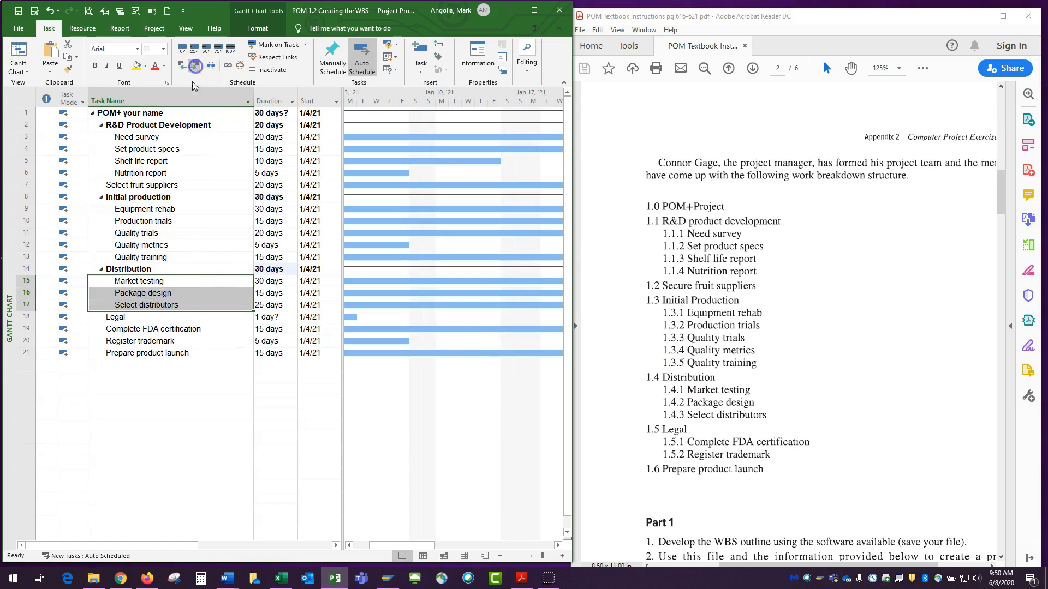
{"action": "left_click_drag", "start_coordinate": [153, 329], "coordinate": [155, 342]}
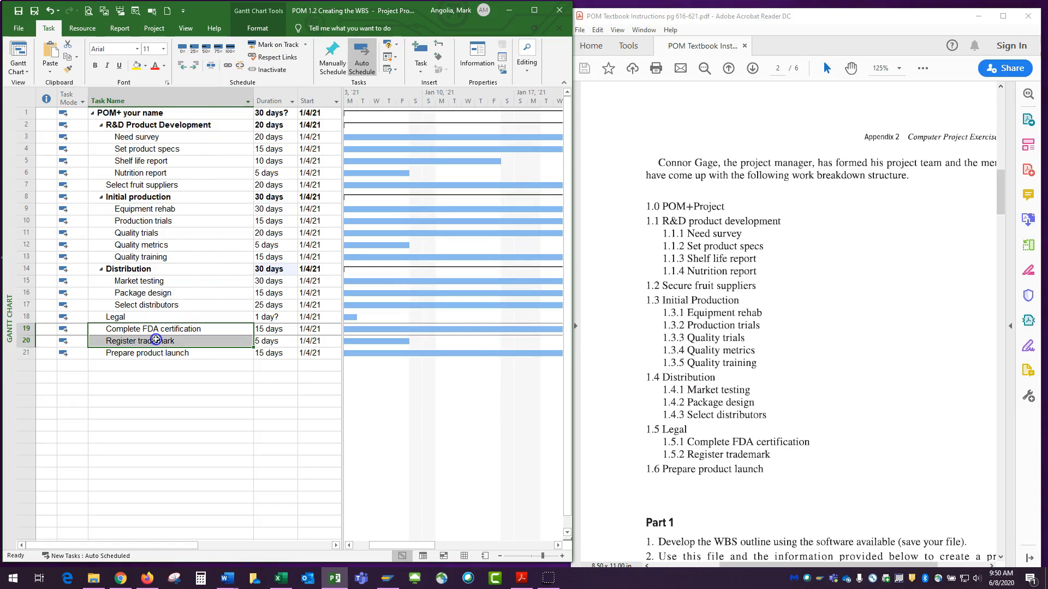
{"action": "left_click", "coordinate": [196, 69]}
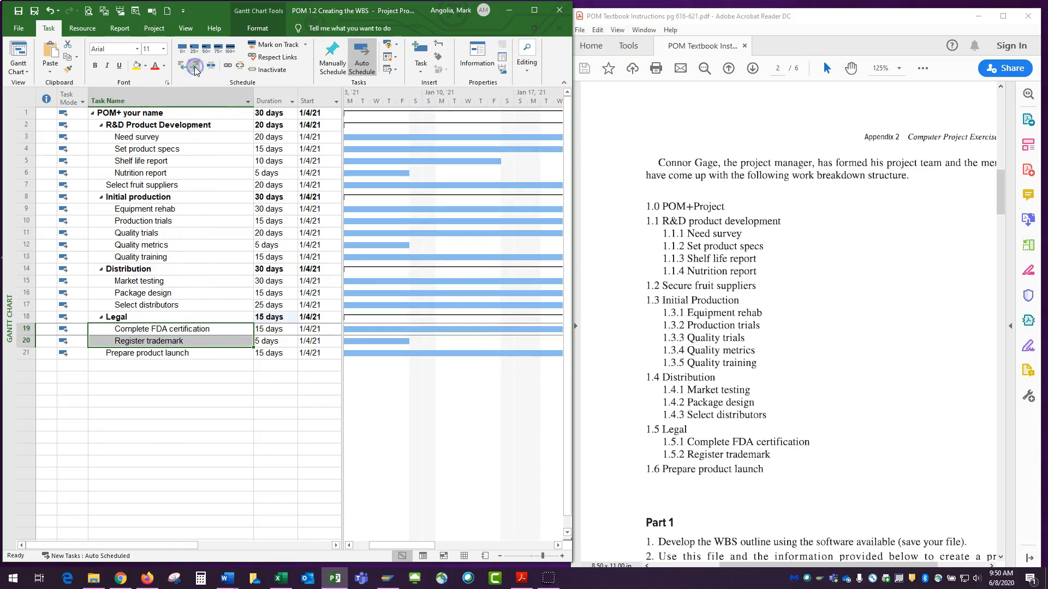
{"action": "left_click", "coordinate": [152, 429]}
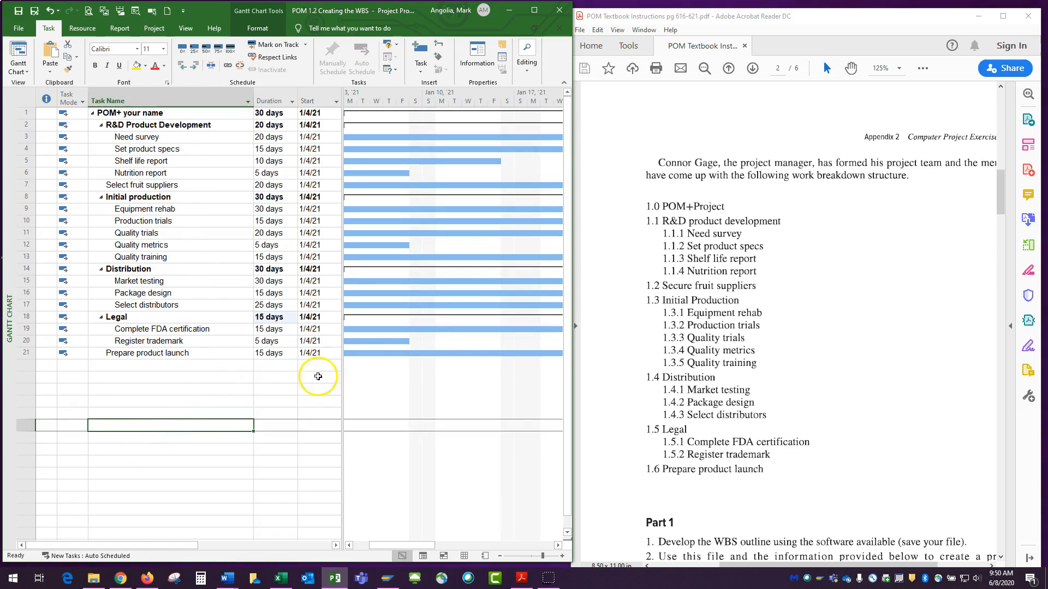